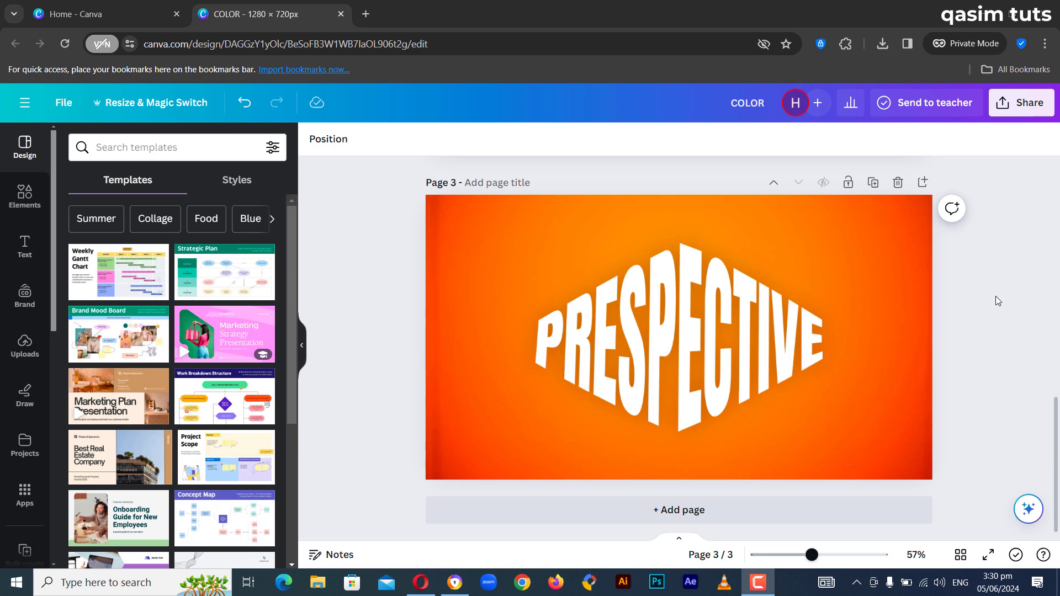
Delete the existing PRESPECTIVE text graphic from page 3, leaving the orange background in place
{"action": "left_click", "coordinate": [657, 305]}
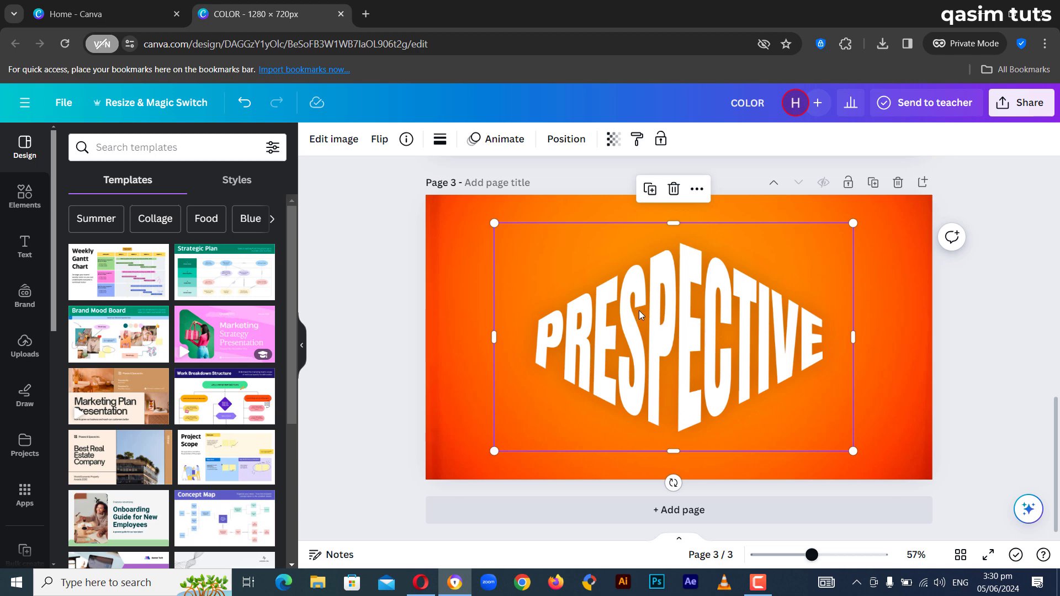
{"action": "key", "text": "Delete"}
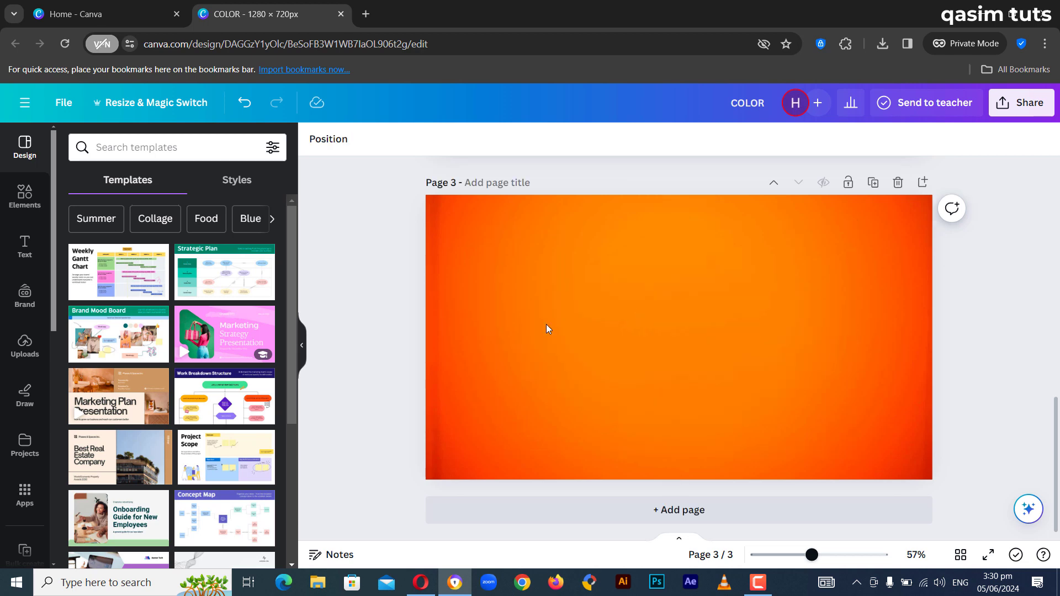
Search the Canva apps for TypeCraft and open the app
{"action": "left_click", "coordinate": [27, 497]}
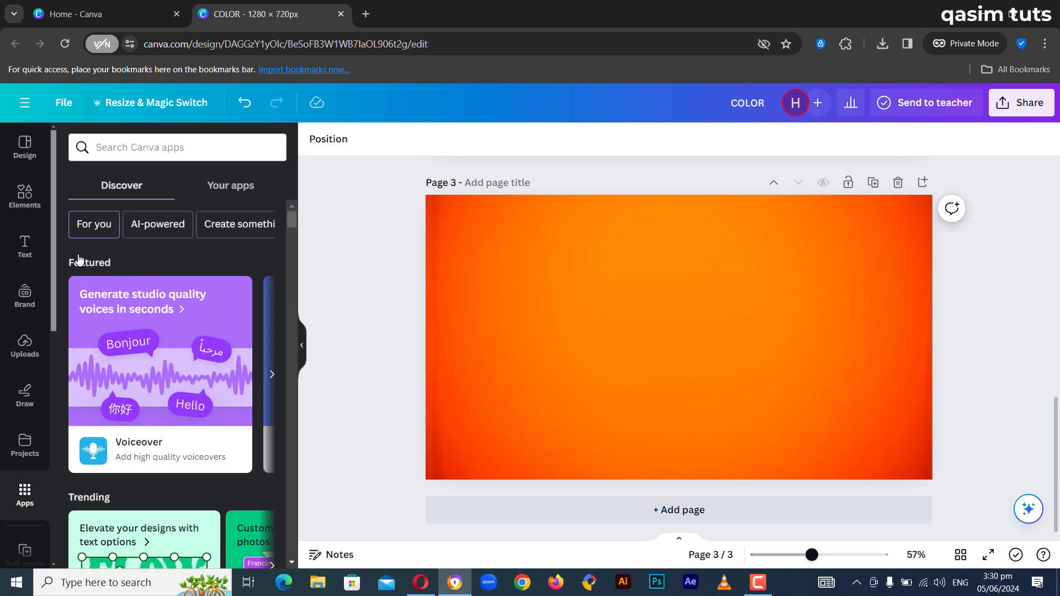
{"action": "left_click", "coordinate": [113, 148]}
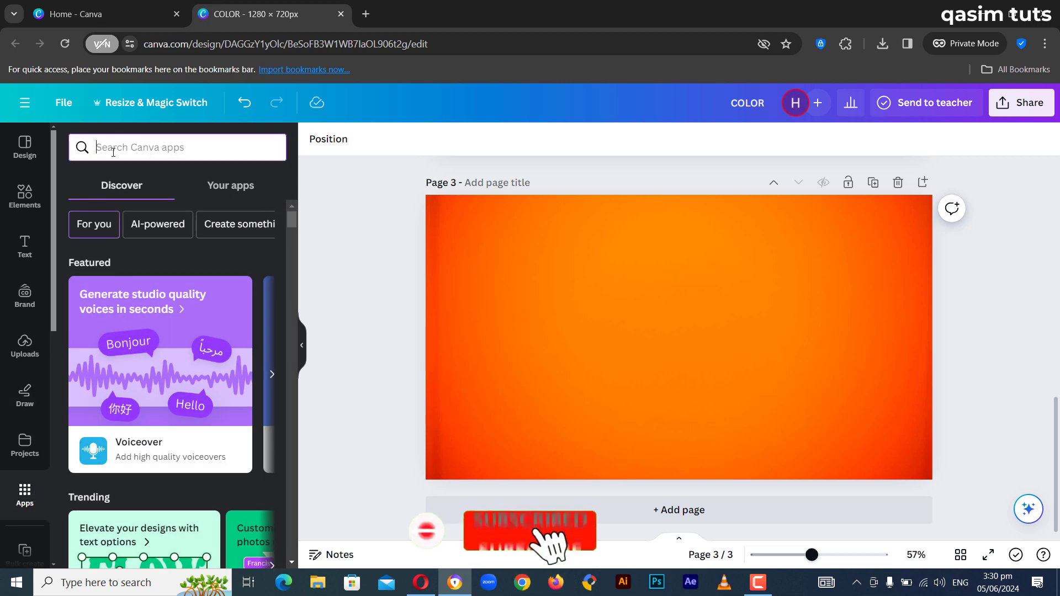
{"action": "type", "text": "TYPECRAF"}
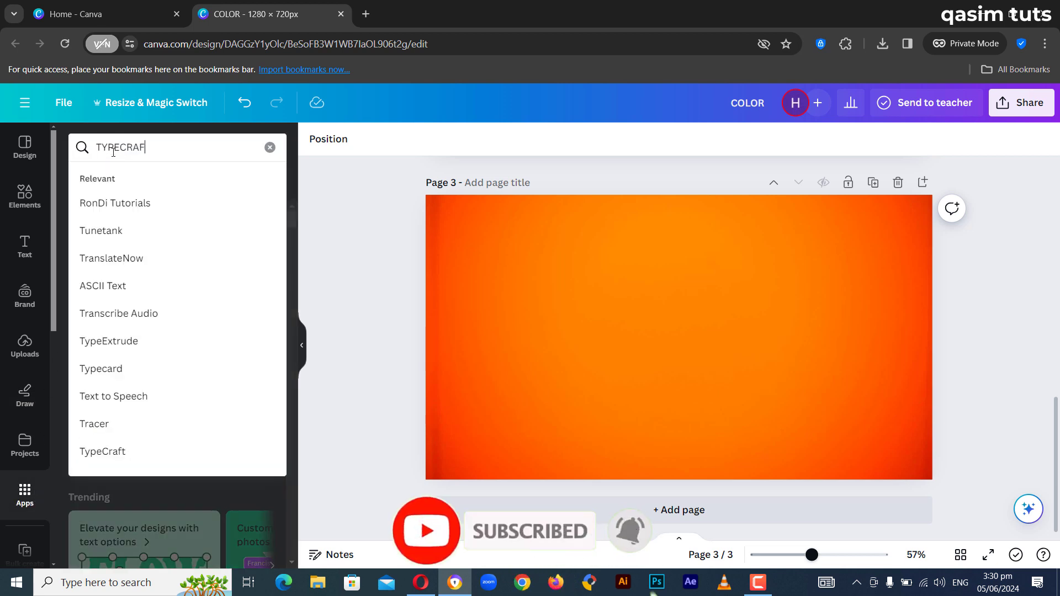
{"action": "type", "text": "T"}
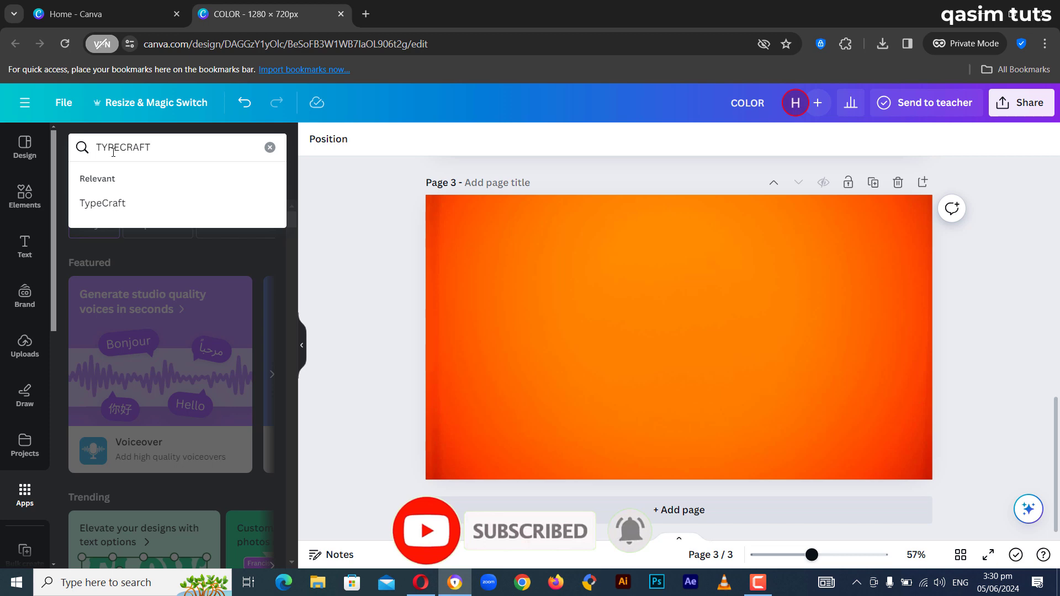
{"action": "left_click", "coordinate": [112, 212]}
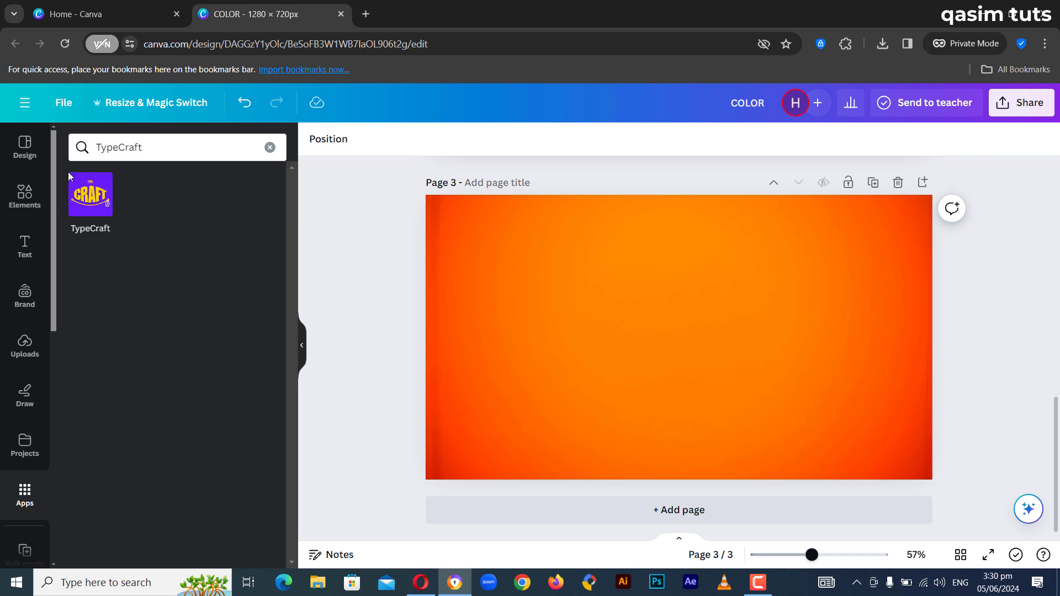
{"action": "left_click", "coordinate": [90, 201]}
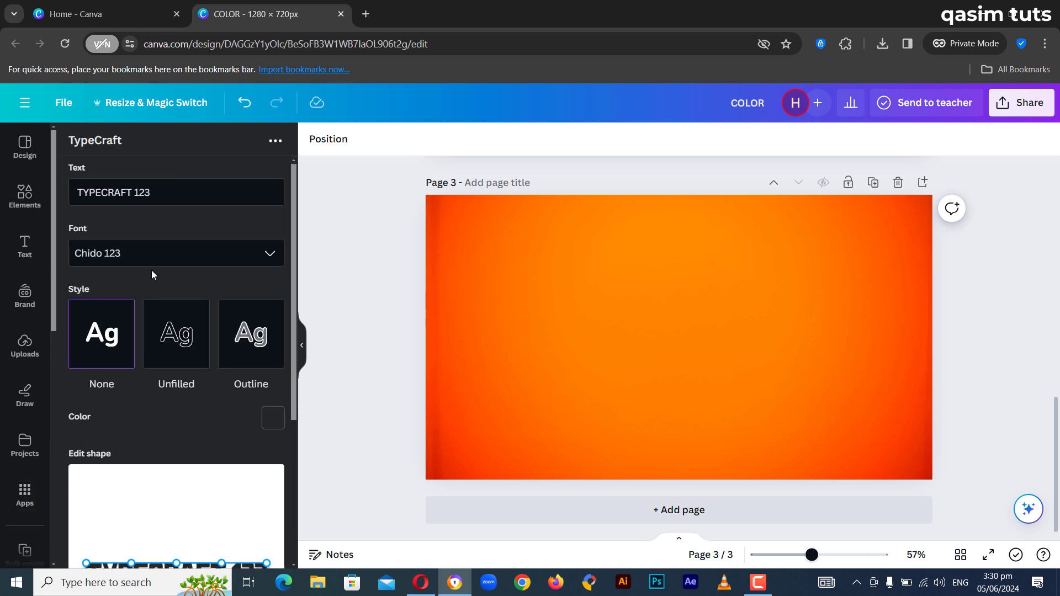
Replace the TypeCraft sample text with PRESPECTIVE
{"action": "scroll", "coordinate": [230, 382], "scroll_direction": "down", "scroll_amount": 4}
{"action": "scroll", "coordinate": [230, 395], "scroll_direction": "up", "scroll_amount": 4}
{"action": "triple_click", "coordinate": [183, 188]}
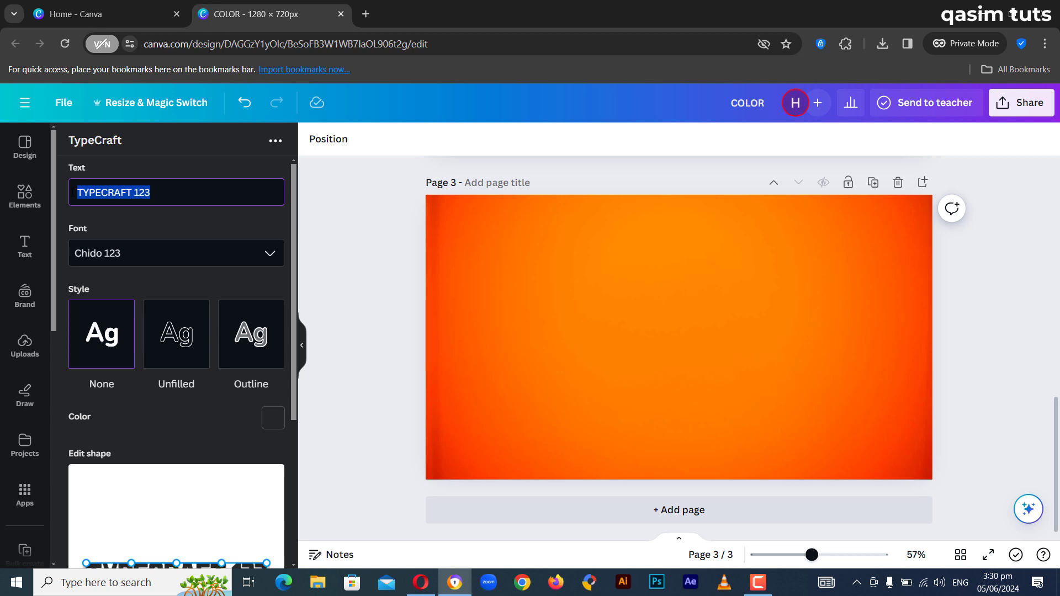
{"action": "type", "text": "pre"}
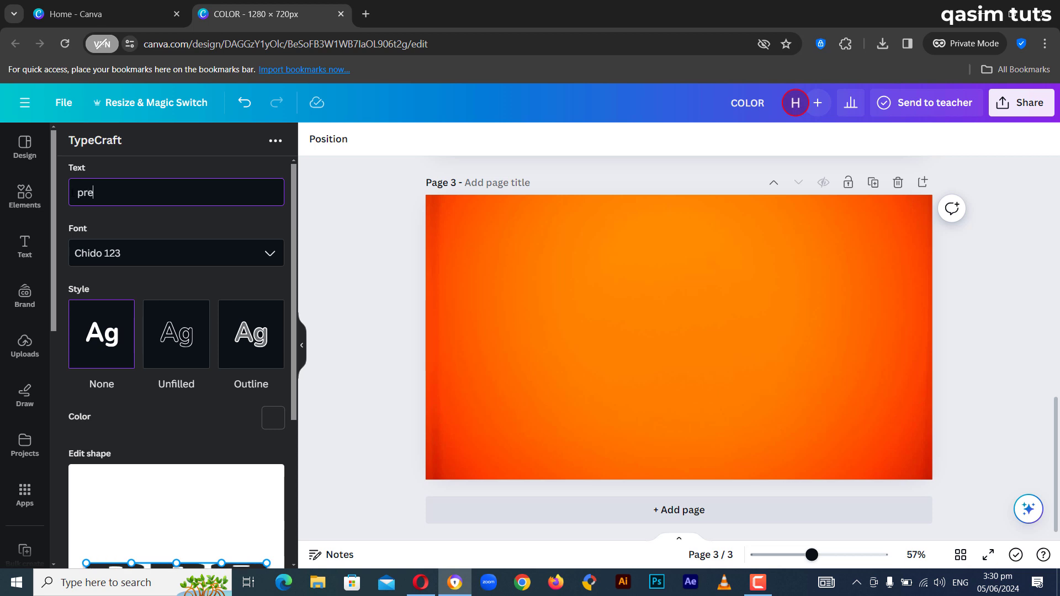
{"action": "key", "text": "BackSpace"}
{"action": "key", "text": "BackSpace"}
{"action": "type", "text": "pro"}
{"action": "key", "text": "BackSpace"}
{"action": "key", "text": "BackSpace"}
{"action": "key", "text": "BackSpace"}
{"action": "type", "text": "PRESC"}
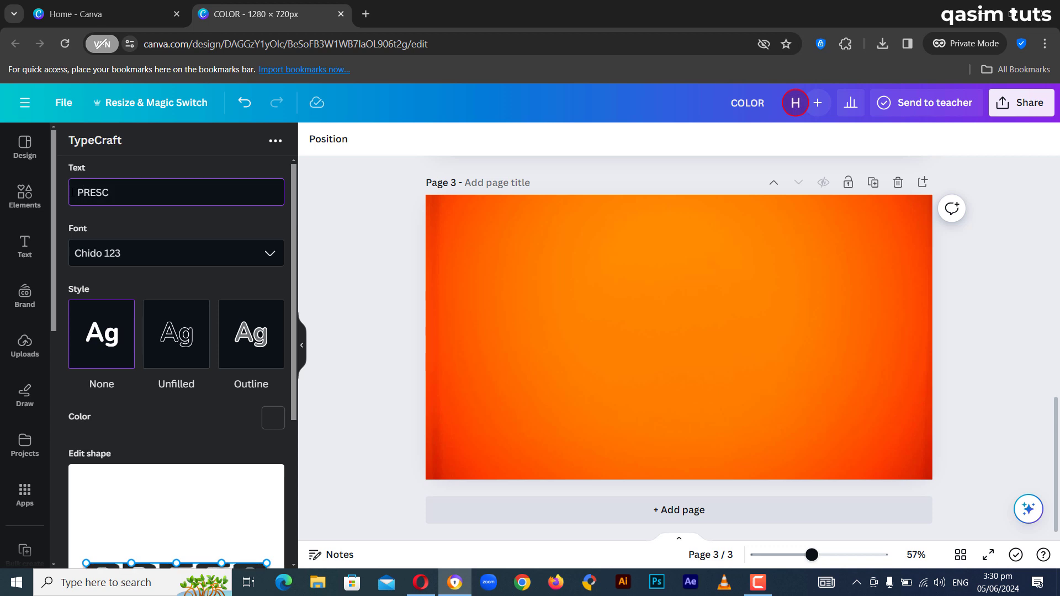
{"action": "key", "text": "BackSpace"}
{"action": "type", "text": "PEC"}
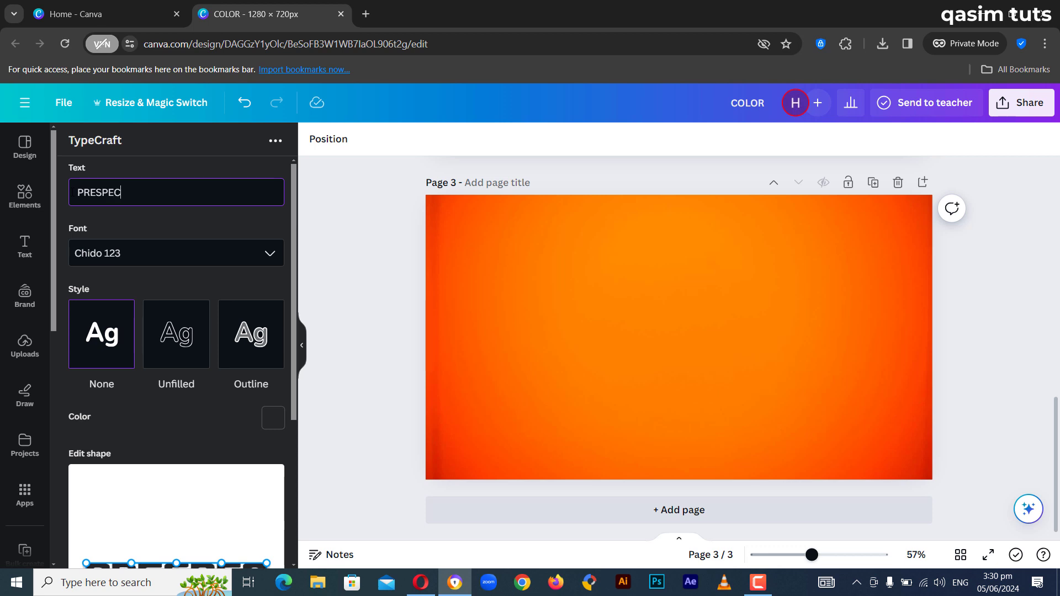
{"action": "type", "text": "TIVE"}
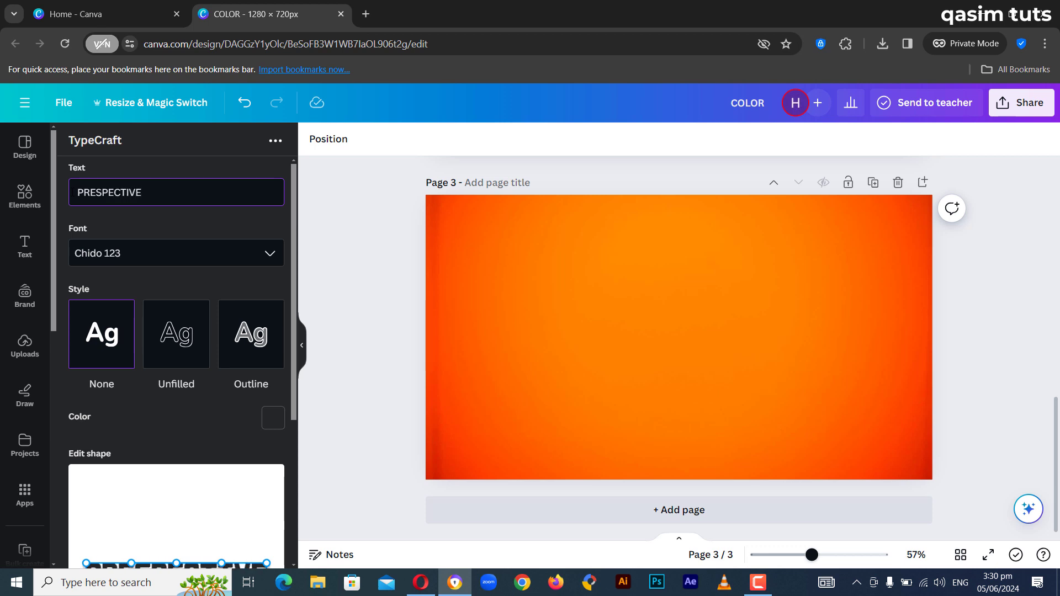
Set the TypeCraft font to Anton Regular
{"action": "left_click", "coordinate": [112, 254]}
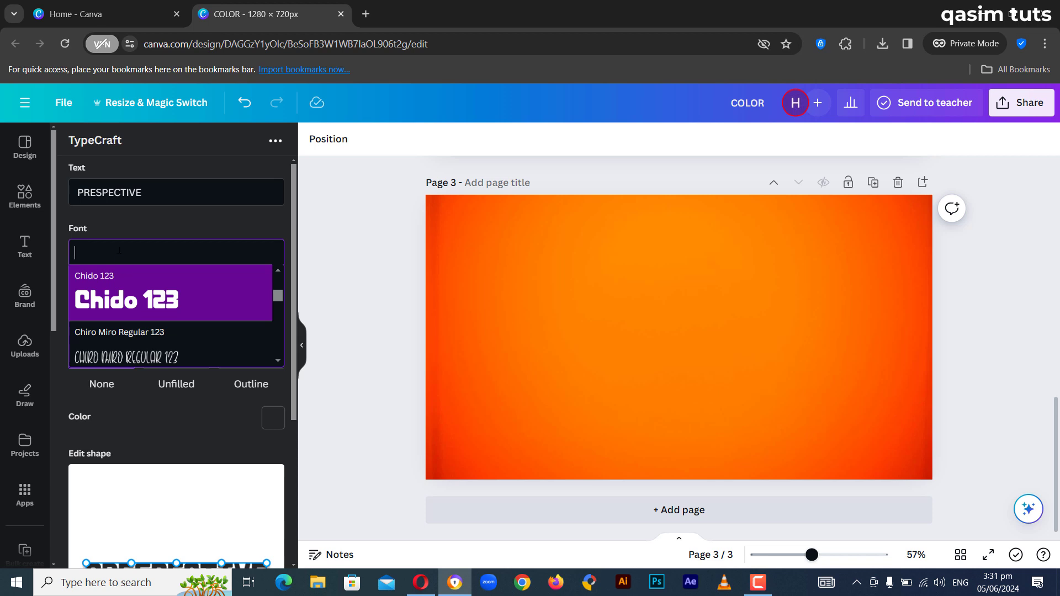
{"action": "type", "text": "ANTON"}
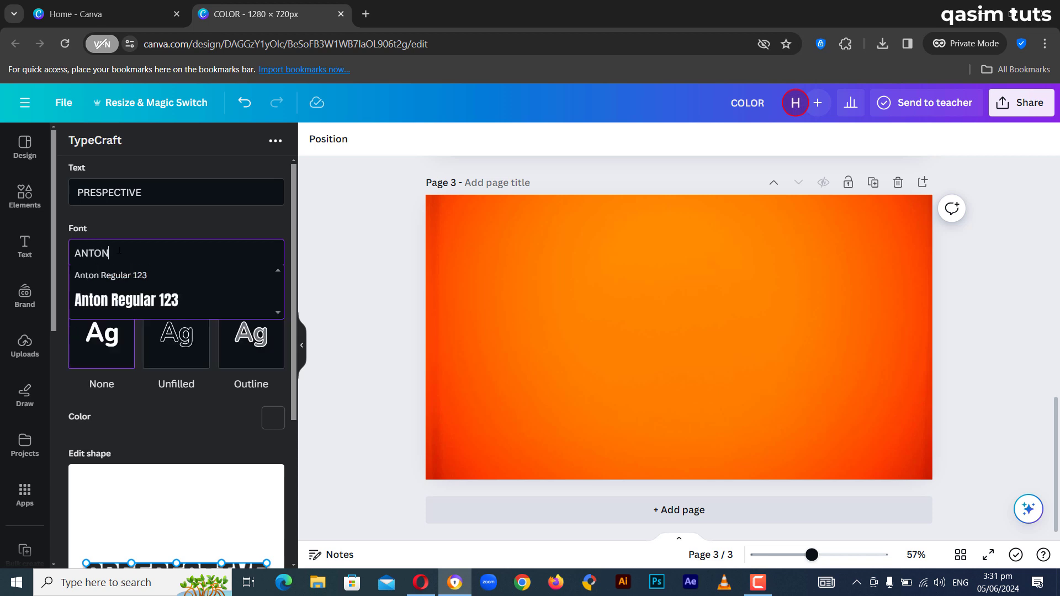
{"action": "left_click", "coordinate": [133, 302]}
{"action": "scroll", "coordinate": [193, 386], "scroll_direction": "down", "scroll_amount": 4}
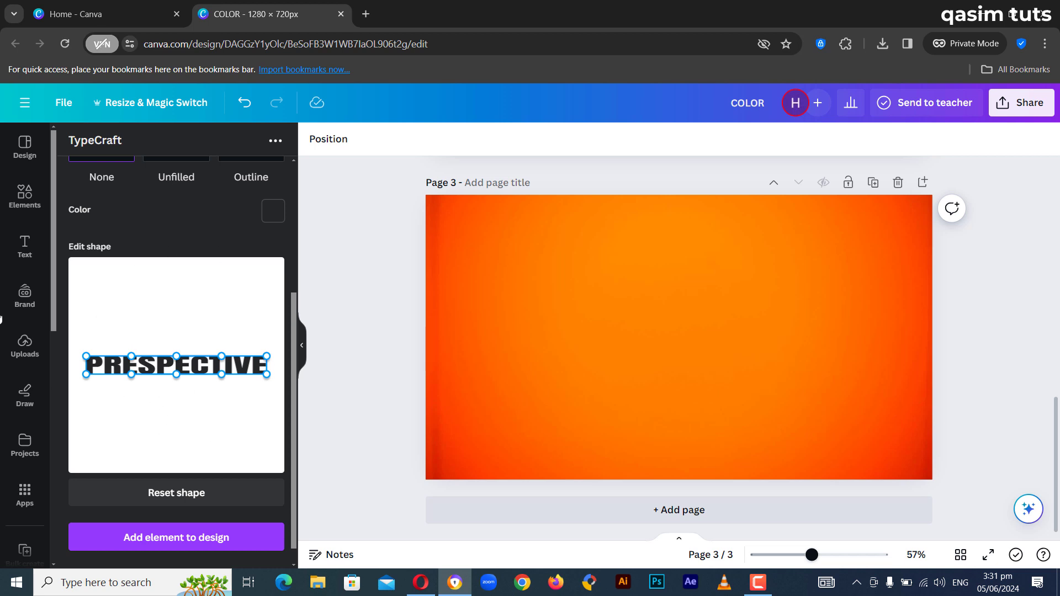
Add two straight guide lines joining the midpoint of the page's left edge to the midpoints of its top and bottom edges
{"action": "left_click", "coordinate": [32, 201]}
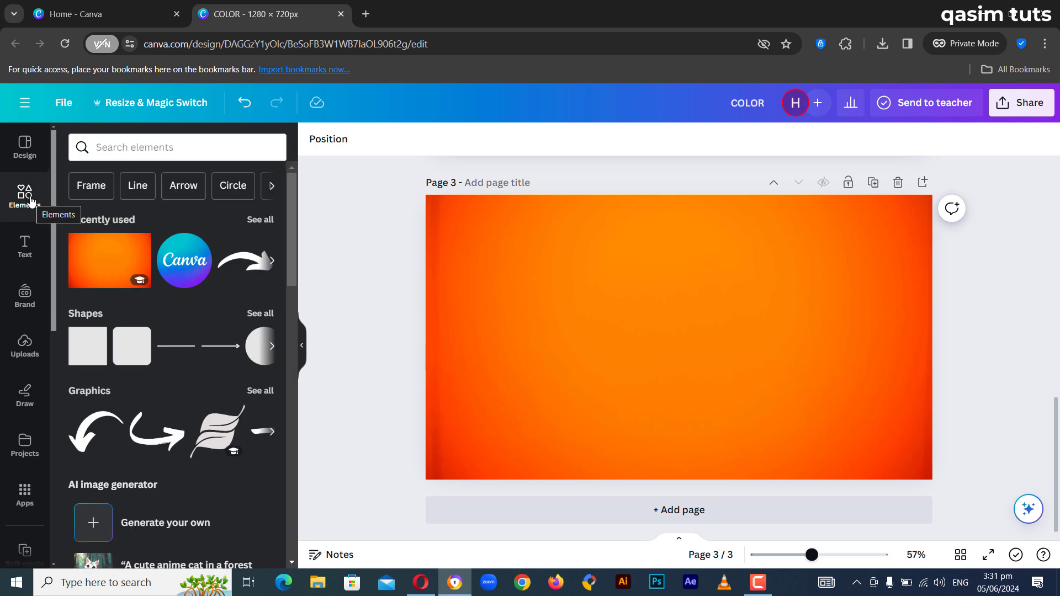
{"action": "left_click", "coordinate": [181, 353]}
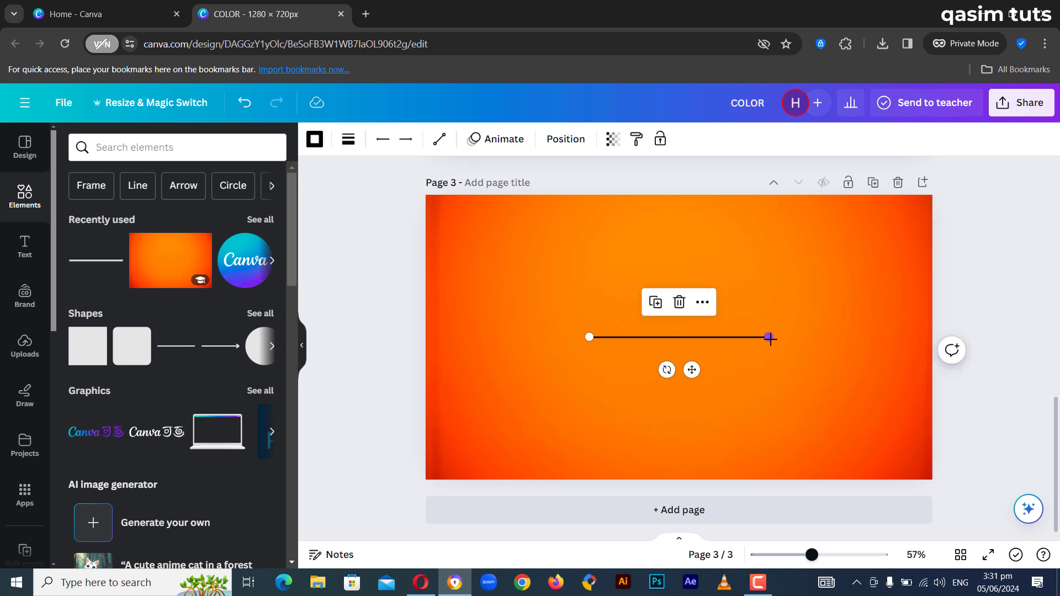
{"action": "left_click_drag", "start_coordinate": [771, 338], "coordinate": [680, 197]}
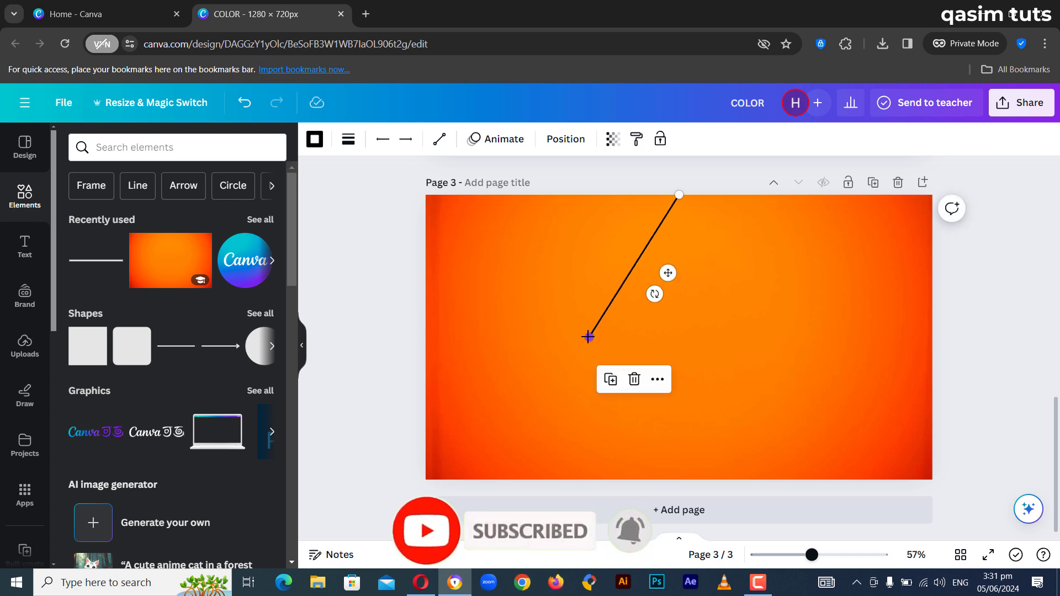
{"action": "left_click_drag", "start_coordinate": [589, 337], "coordinate": [435, 341]}
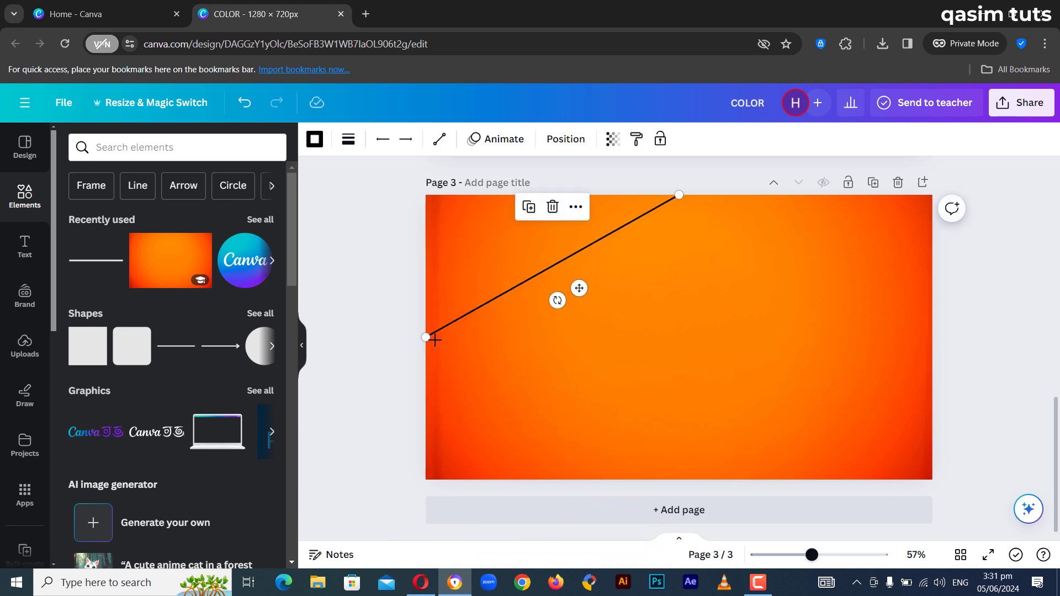
{"action": "left_click", "coordinate": [83, 260]}
{"action": "left_click_drag", "start_coordinate": [588, 336], "coordinate": [426, 340]}
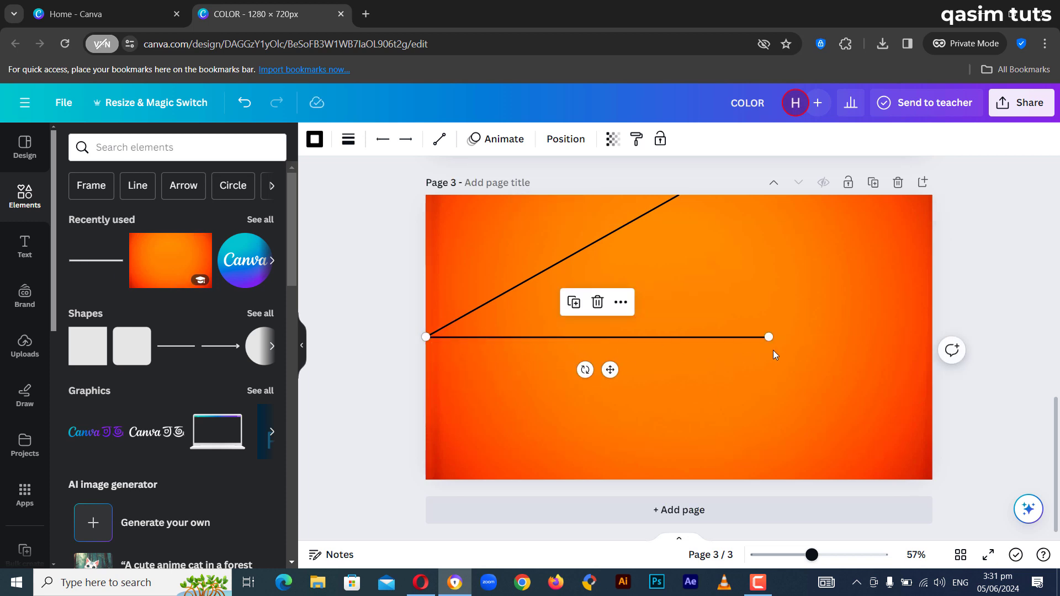
{"action": "left_click_drag", "start_coordinate": [769, 337], "coordinate": [678, 479]}
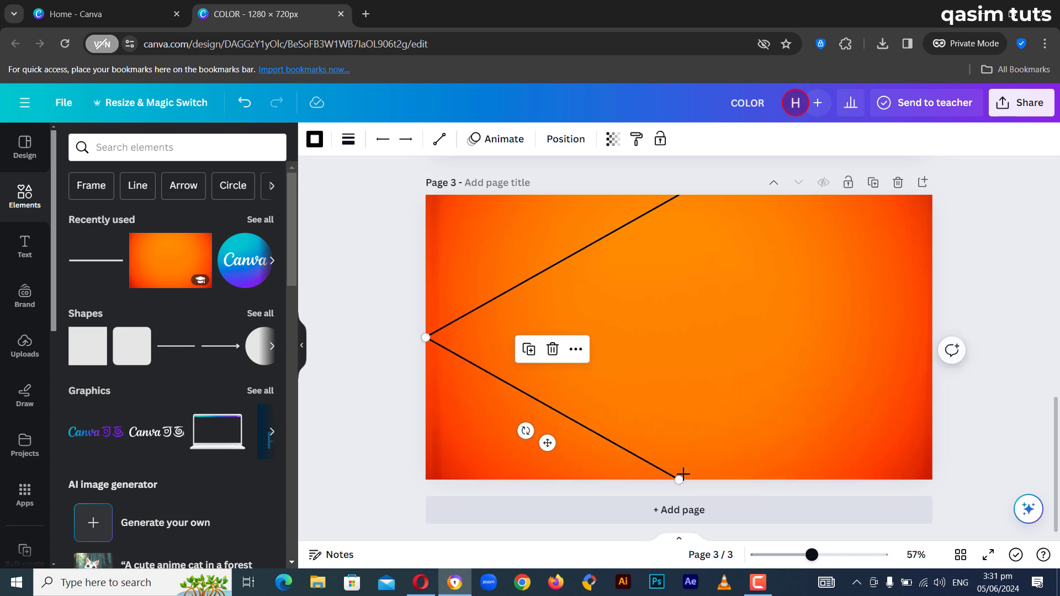
Complete the diamond guide with two lines joining the midpoint of the page's right edge to the bottom and top edge midpoints
{"action": "left_click", "coordinate": [587, 338]}
{"action": "left_click_drag", "start_coordinate": [587, 338], "coordinate": [679, 479]}
{"action": "left_click_drag", "start_coordinate": [769, 337], "coordinate": [933, 337]}
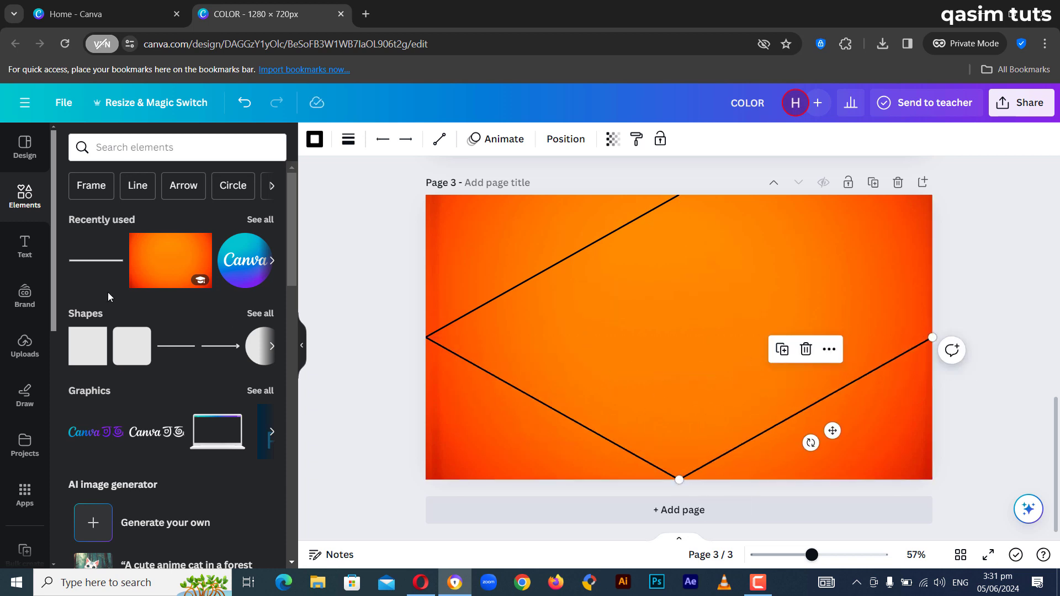
{"action": "left_click", "coordinate": [590, 337]}
{"action": "left_click_drag", "start_coordinate": [589, 336], "coordinate": [679, 194]}
{"action": "left_click_drag", "start_coordinate": [768, 337], "coordinate": [932, 337]}
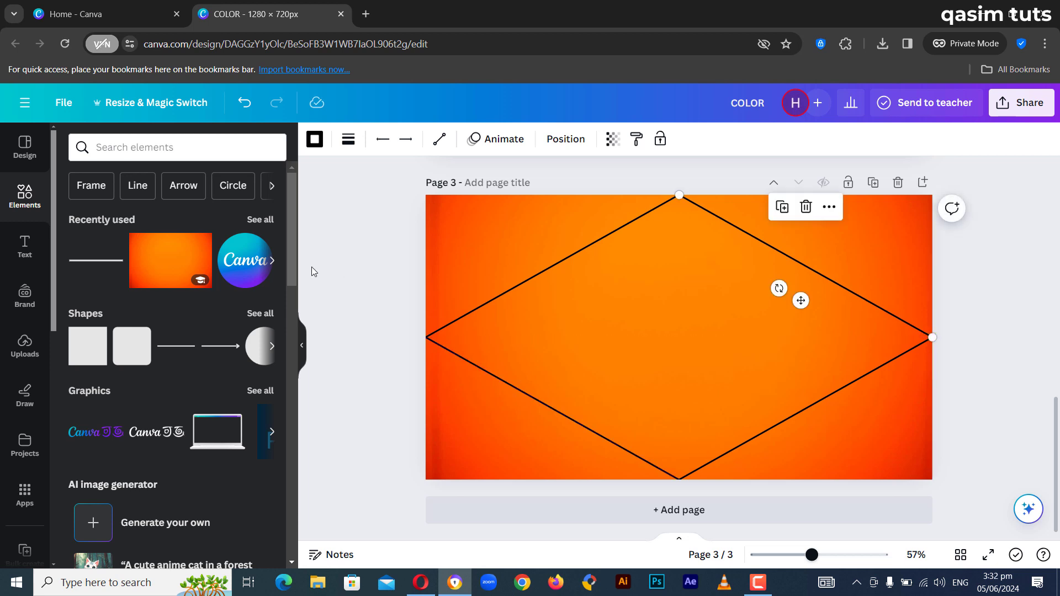
{"action": "left_click", "coordinate": [25, 493]}
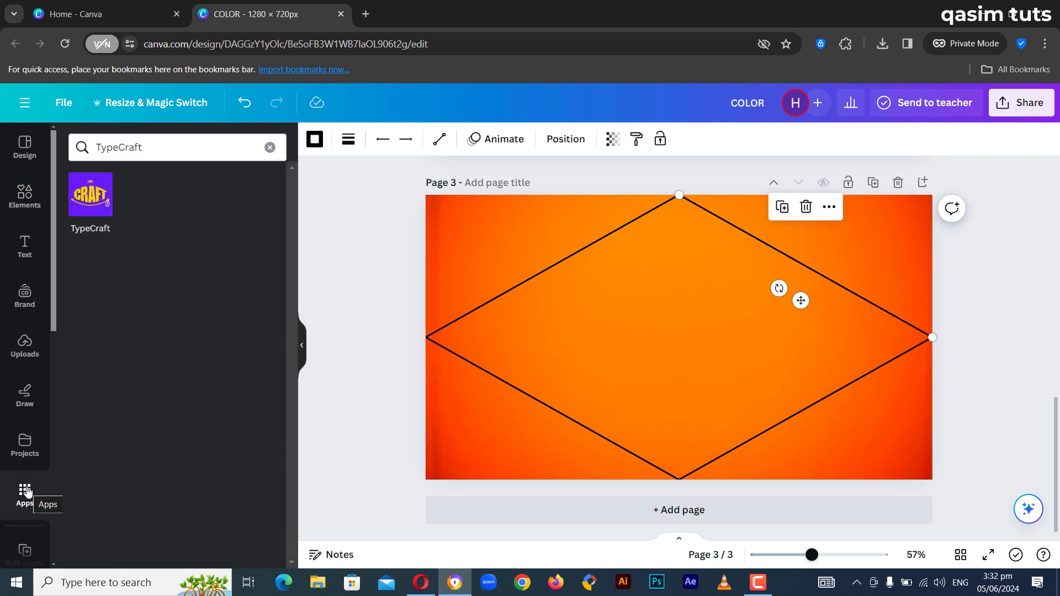
{"action": "left_click", "coordinate": [89, 196]}
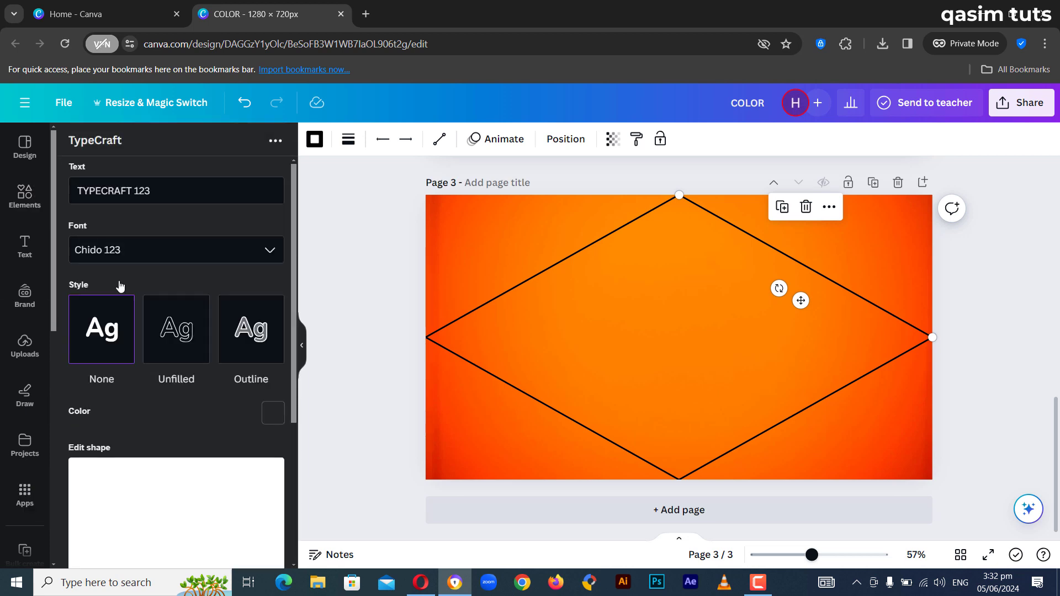
{"action": "left_click", "coordinate": [7, 196]}
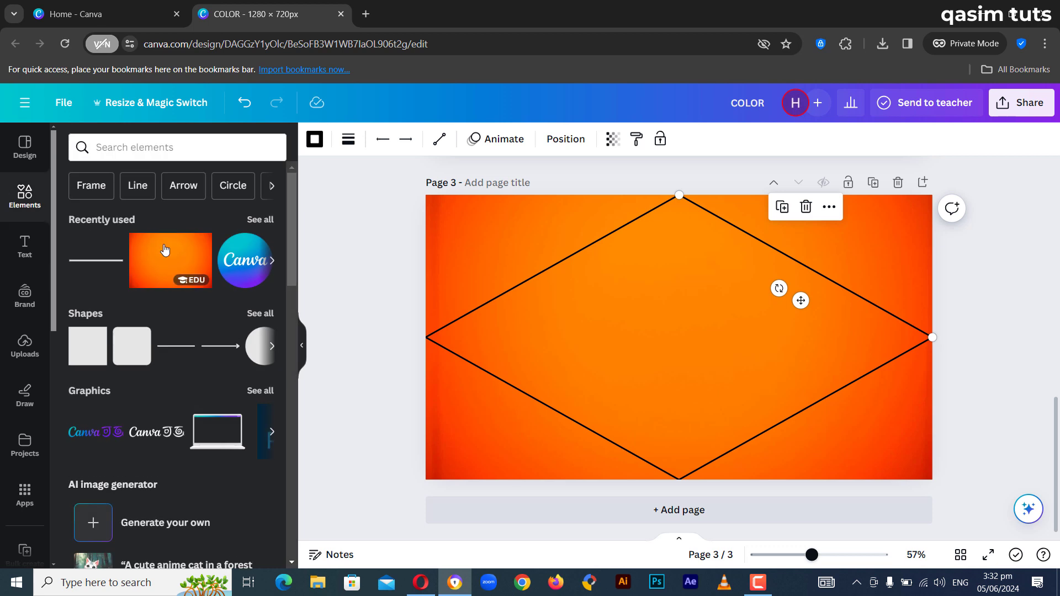
Reopen TypeCraft and set its text to PRESPECTIVE in the Anton Regular font
{"action": "left_click", "coordinate": [25, 493]}
{"action": "left_click", "coordinate": [88, 194]}
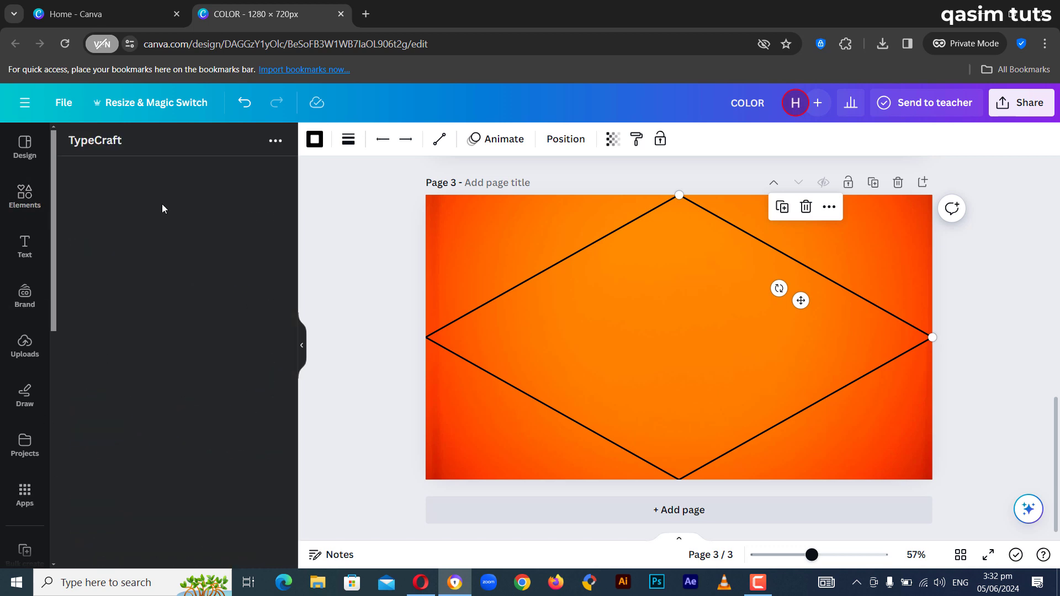
{"action": "type", "text": "PRESPECTIVE"}
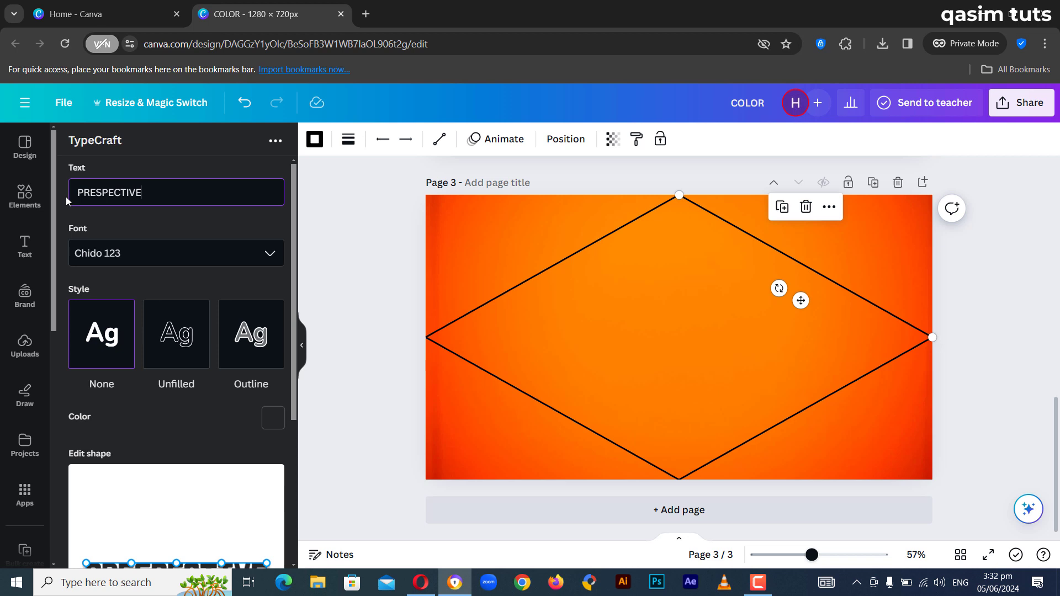
{"action": "left_click", "coordinate": [103, 255]}
{"action": "type", "text": "ANTON"}
{"action": "left_click", "coordinate": [138, 292]}
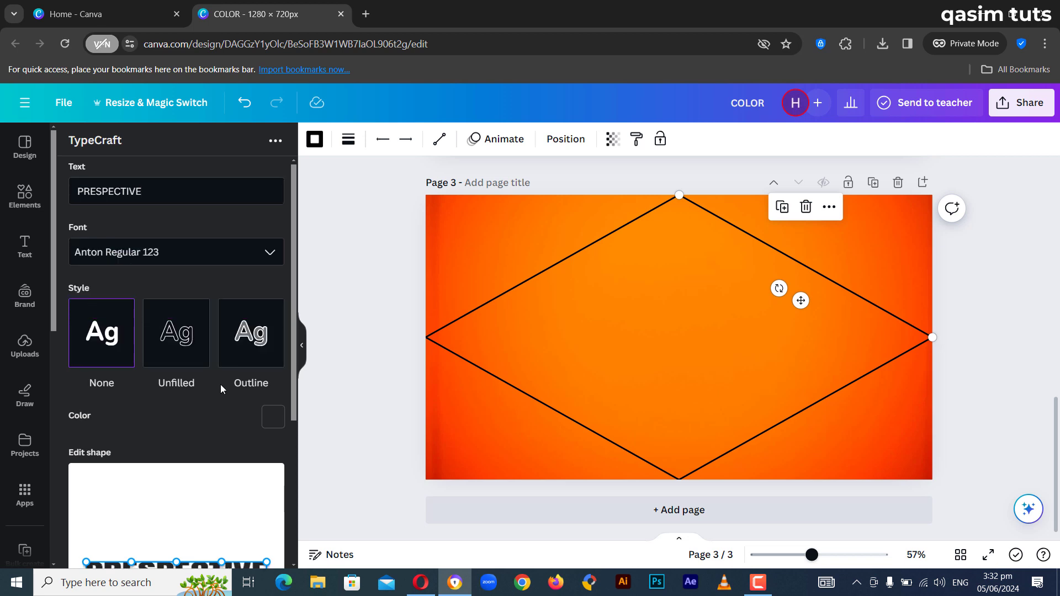
Stretch the centre of the PRESPECTIVE text shape by moving its top-middle point up and its bottom-middle point down
{"action": "scroll", "coordinate": [220, 384], "scroll_direction": "down", "scroll_amount": 4}
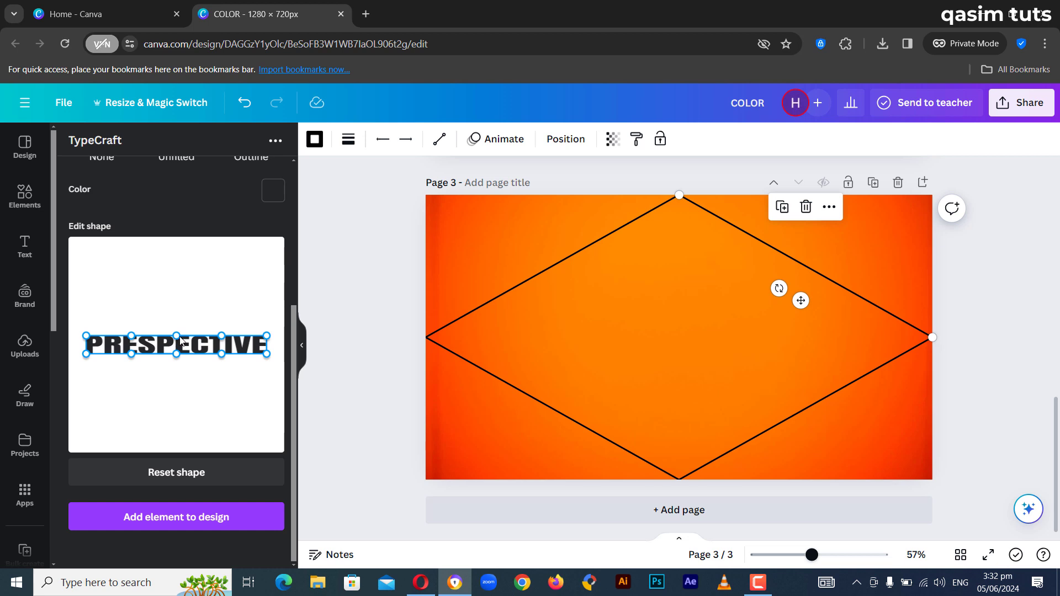
{"action": "left_click_drag", "start_coordinate": [178, 337], "coordinate": [183, 278]}
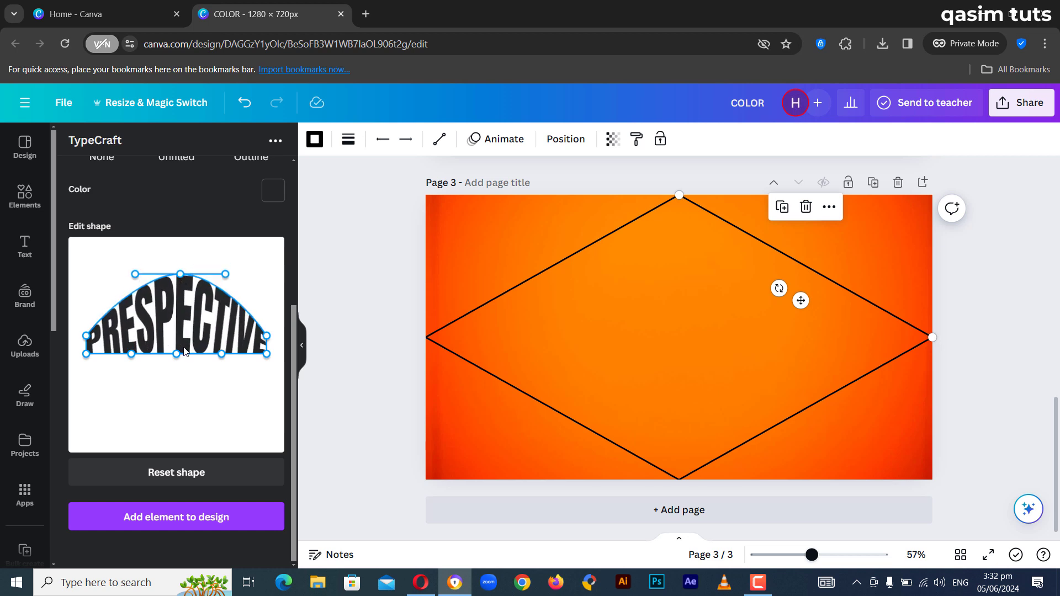
{"action": "left_click_drag", "start_coordinate": [178, 358], "coordinate": [182, 403]}
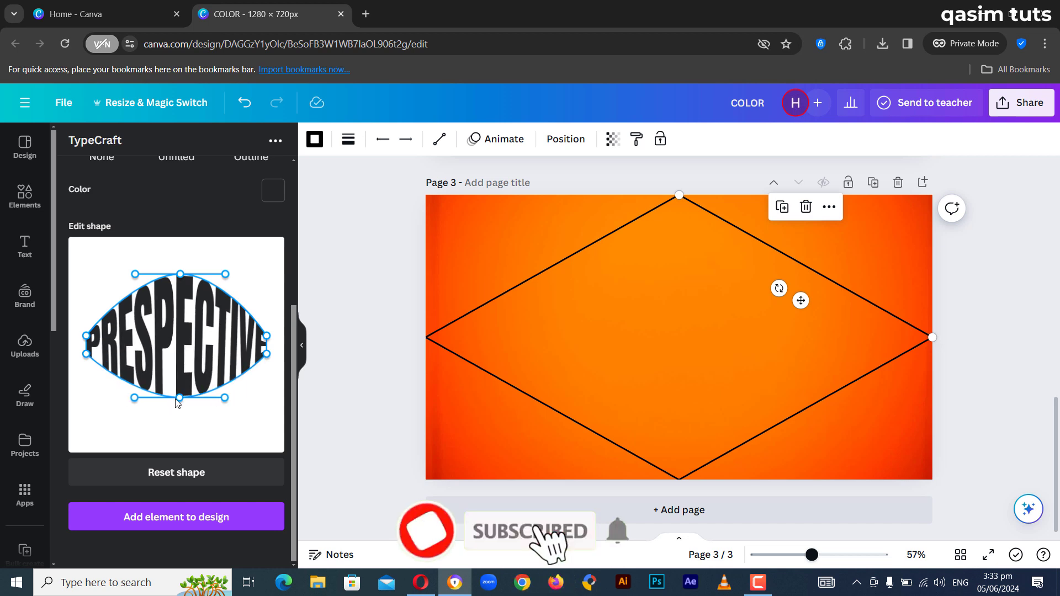
Straighten the four curved edges of the PRESPECTIVE text shape into a diamond by pulling their curve handles in line with the corner points
{"action": "left_click_drag", "start_coordinate": [136, 399], "coordinate": [132, 378]}
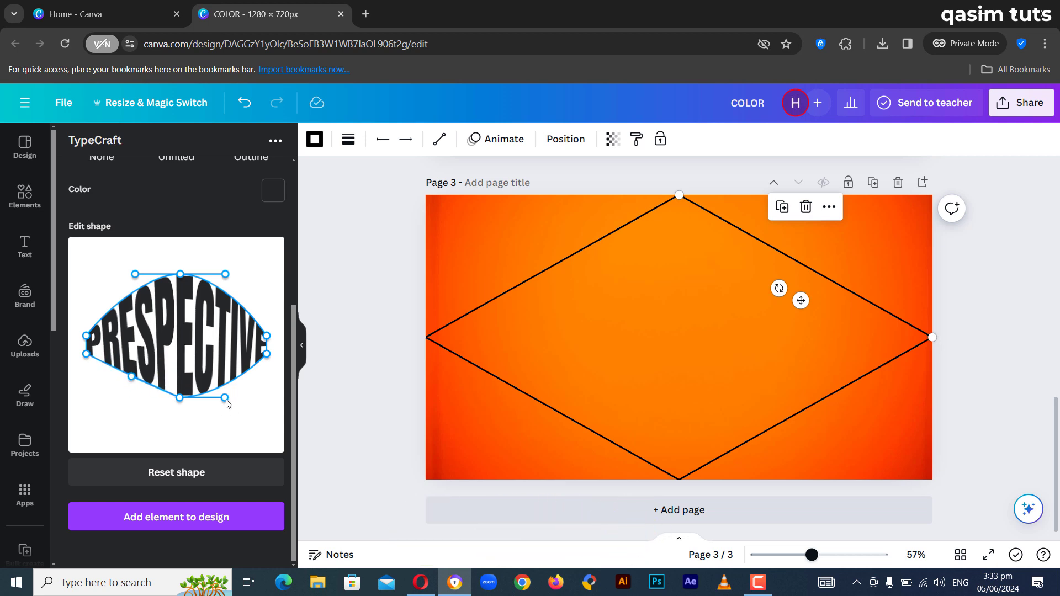
{"action": "left_click_drag", "start_coordinate": [225, 398], "coordinate": [231, 375]}
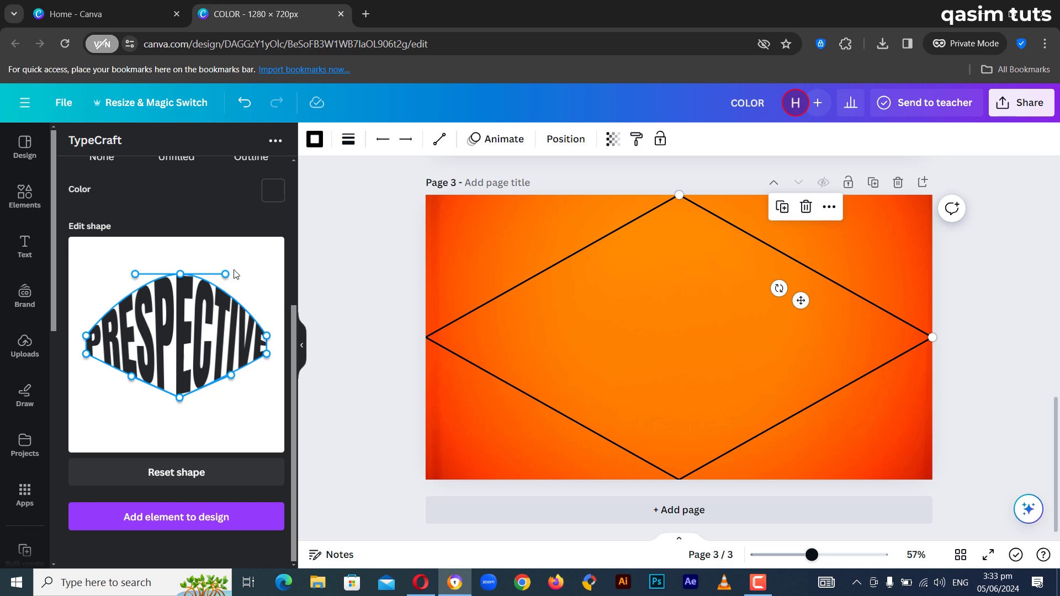
{"action": "left_click_drag", "start_coordinate": [226, 274], "coordinate": [230, 303]}
{"action": "left_click_drag", "start_coordinate": [135, 274], "coordinate": [140, 299]}
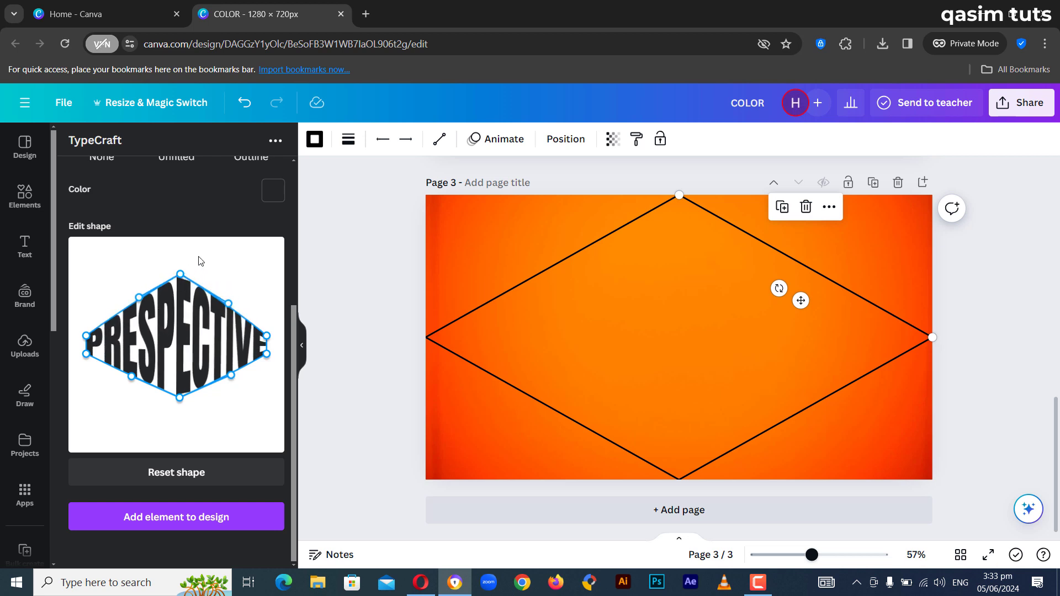
Set the TypeCraft text colour to white (#ffffff) and add the shaped PRESPECTIVE element to page 3
{"action": "left_click", "coordinate": [272, 196]}
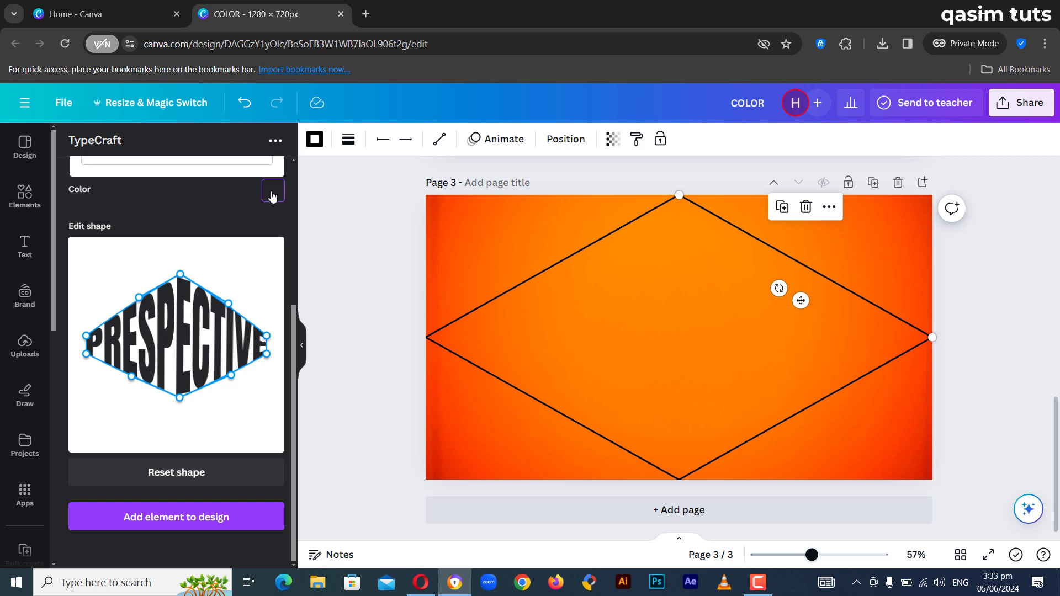
{"action": "scroll", "coordinate": [190, 200], "scroll_direction": "up", "scroll_amount": 4}
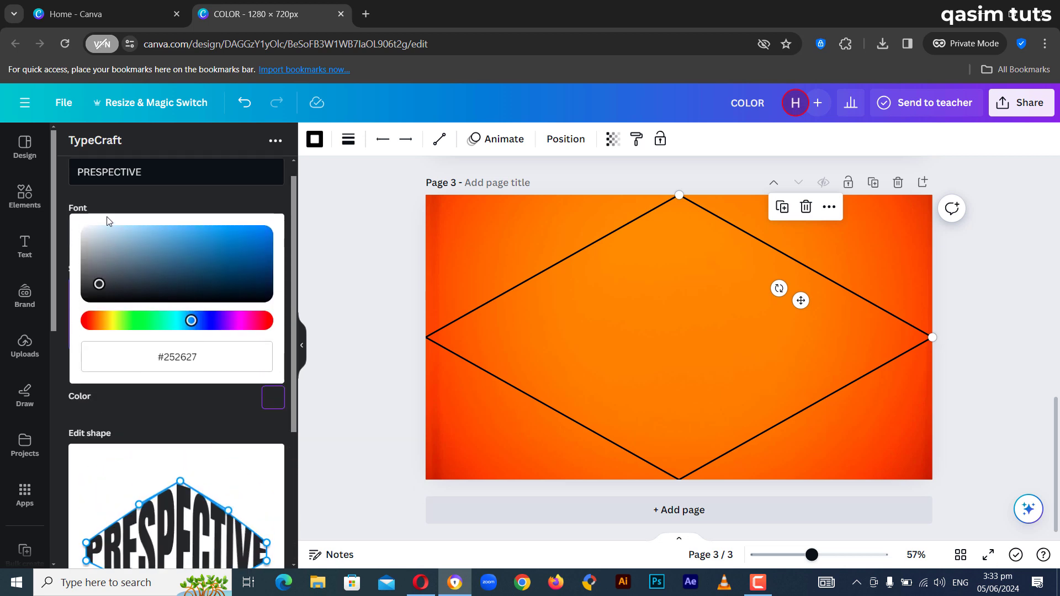
{"action": "left_click", "coordinate": [89, 229]}
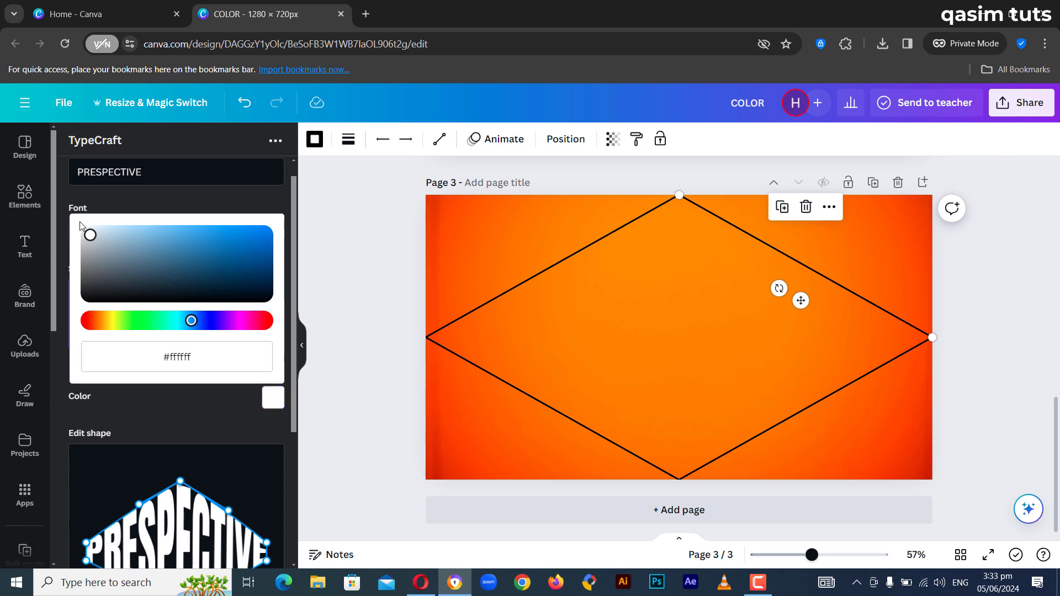
{"action": "left_click", "coordinate": [118, 192]}
{"action": "scroll", "coordinate": [278, 402], "scroll_direction": "down", "scroll_amount": 4}
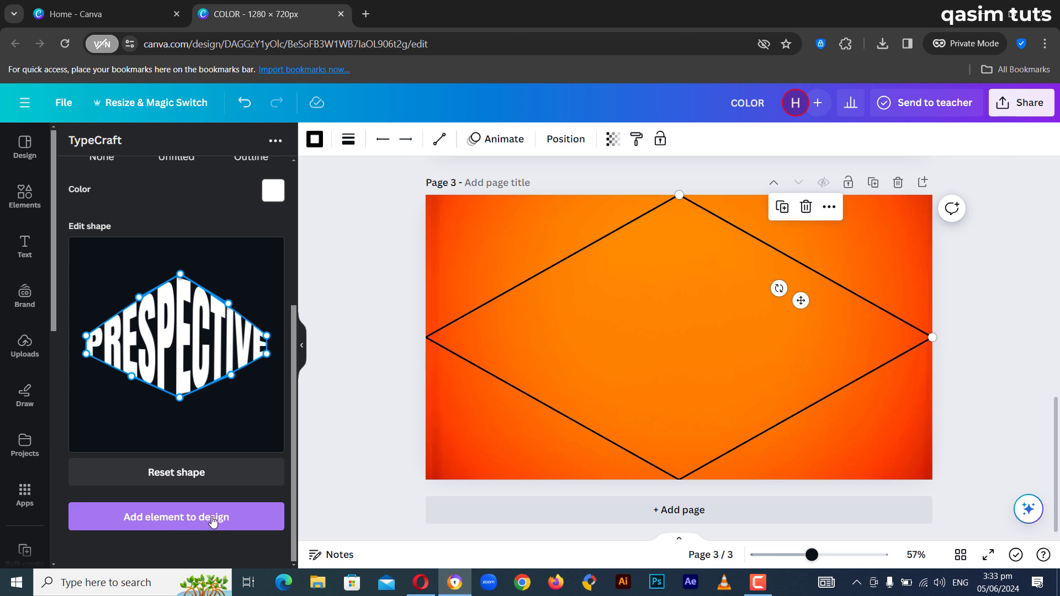
{"action": "left_click", "coordinate": [176, 529]}
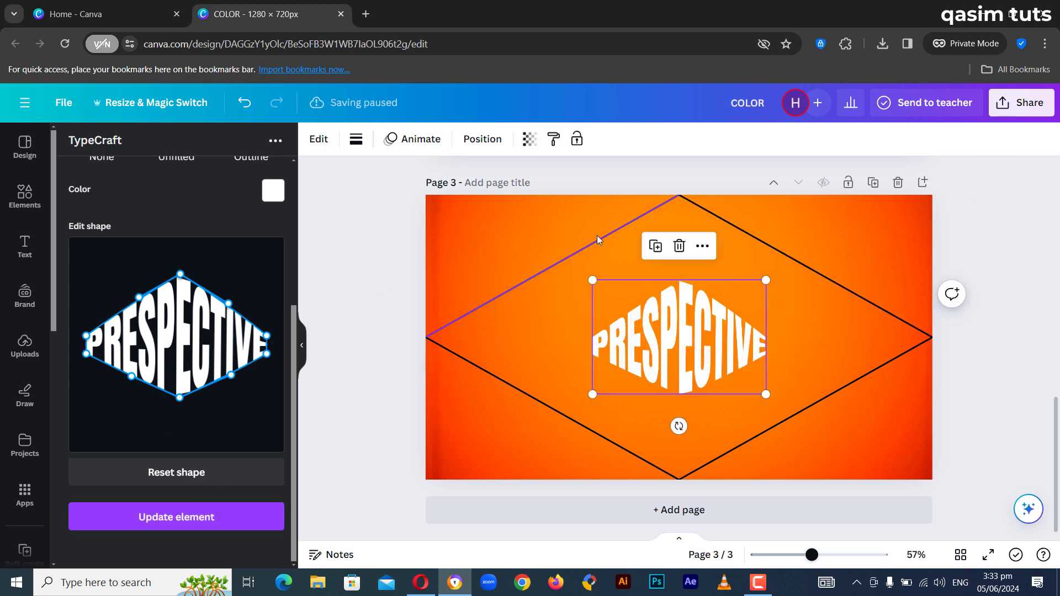
Enlarge the PRESPECTIVE element to nearly fill the diamond guide and centre it horizontally inside the lines
{"action": "left_click_drag", "start_coordinate": [586, 281], "coordinate": [466, 219]}
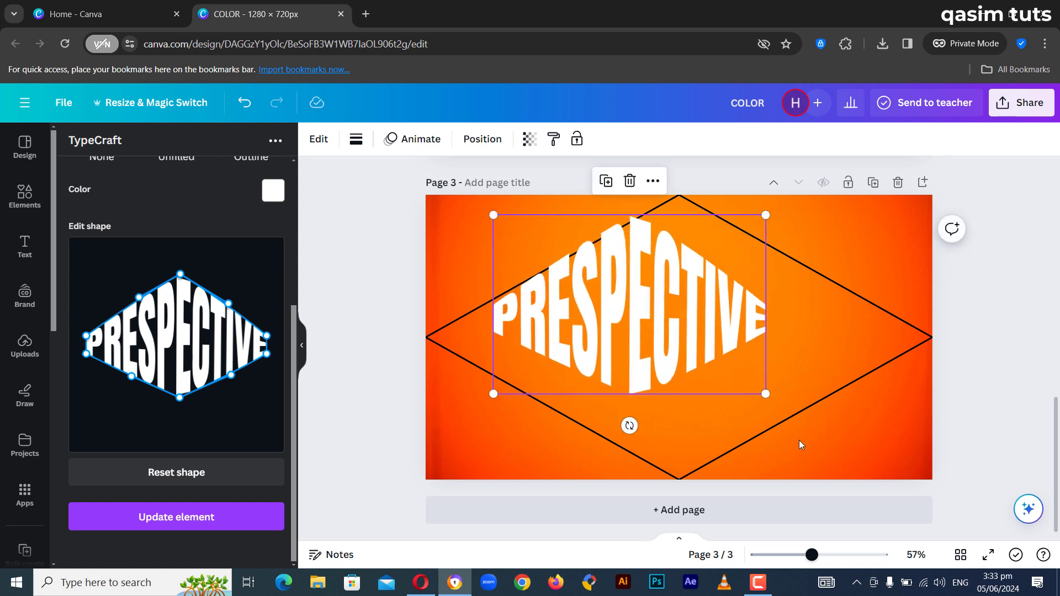
{"action": "left_click_drag", "start_coordinate": [766, 393], "coordinate": [853, 452]}
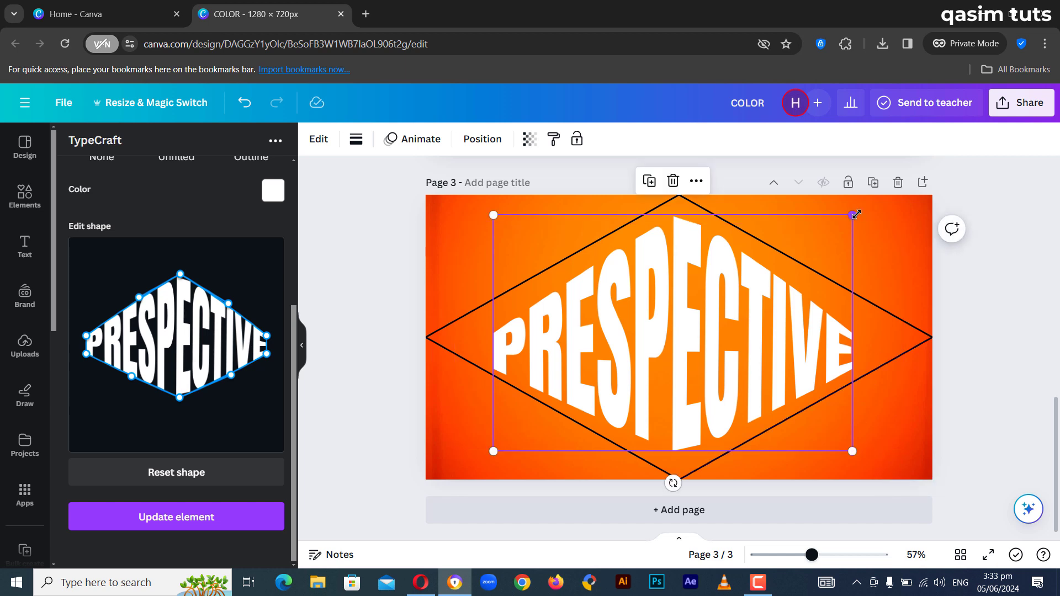
{"action": "left_click_drag", "start_coordinate": [853, 214], "coordinate": [875, 198]}
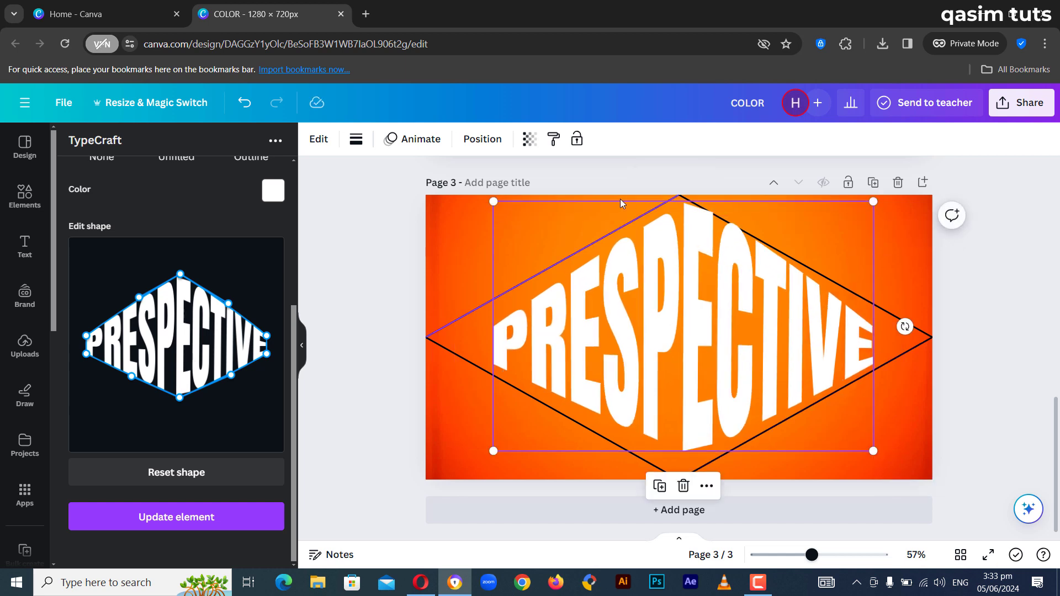
{"action": "left_click_drag", "start_coordinate": [704, 426], "coordinate": [689, 425]}
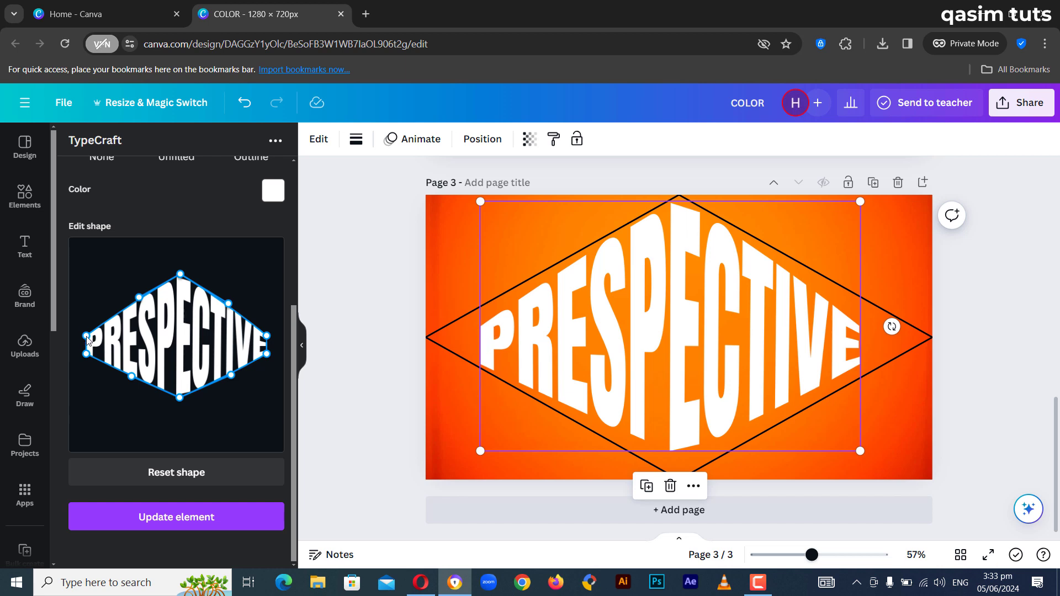
Raise the upper corner points at both ends of the text shape slightly and update the PRESPECTIVE element in the design
{"action": "left_click_drag", "start_coordinate": [87, 339], "coordinate": [87, 330]}
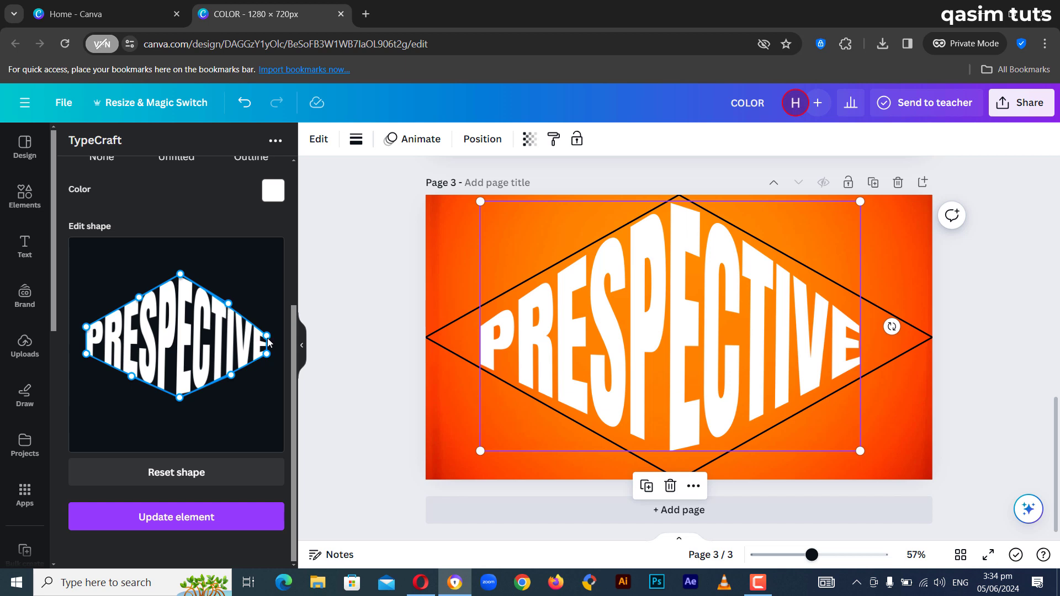
{"action": "left_click_drag", "start_coordinate": [268, 339], "coordinate": [268, 330]}
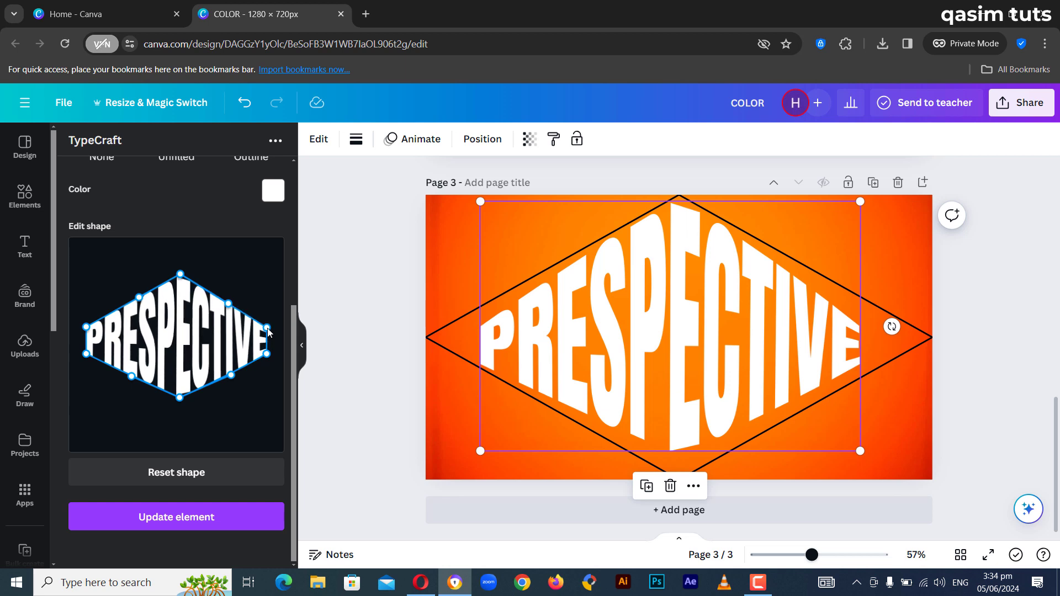
{"action": "left_click_drag", "start_coordinate": [268, 331], "coordinate": [268, 328]}
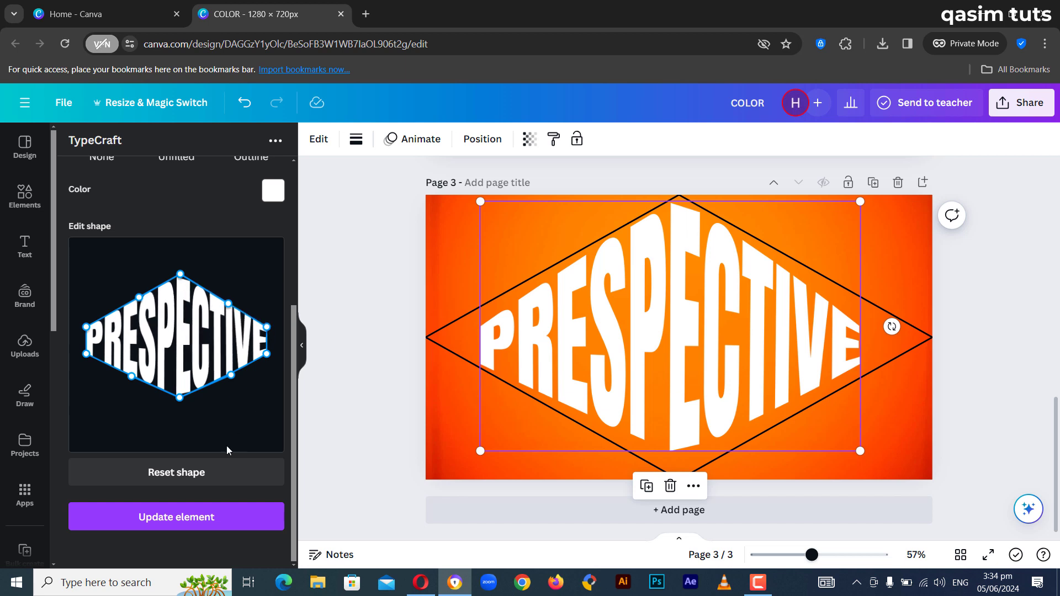
{"action": "left_click", "coordinate": [141, 528]}
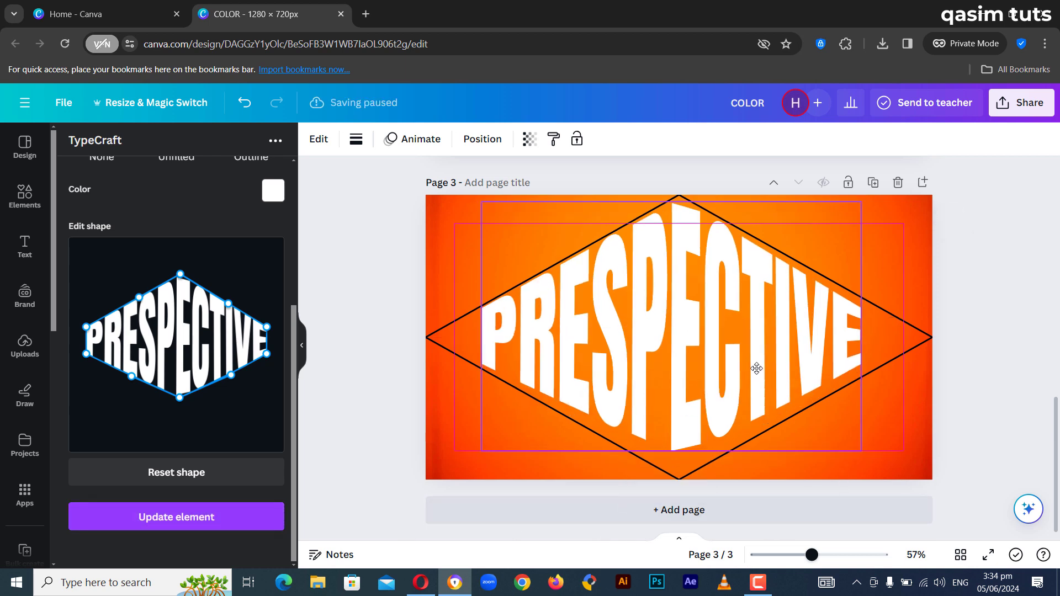
{"action": "left_click", "coordinate": [971, 383]}
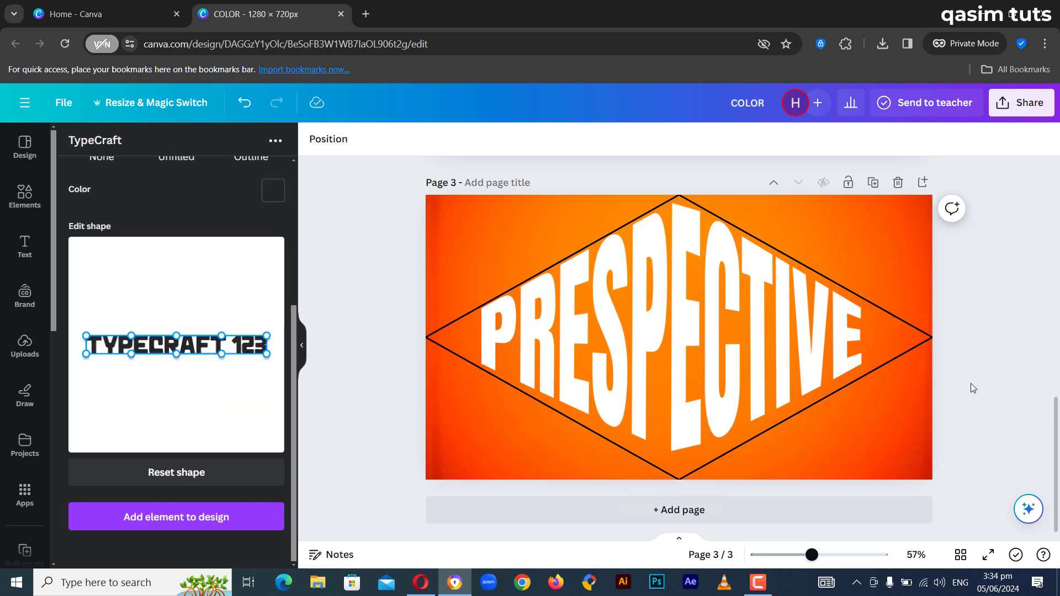
Delete the four diamond guide lines around the PRESPECTIVE text
{"action": "left_click", "coordinate": [889, 359]}
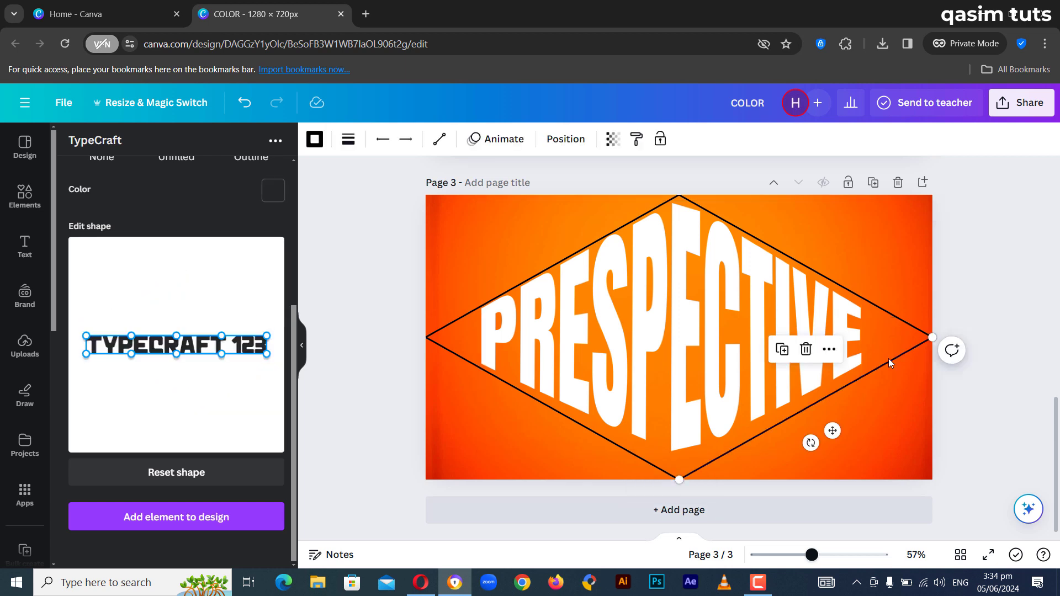
{"action": "key", "text": "Delete"}
{"action": "left_click", "coordinate": [896, 319]}
{"action": "key", "text": "Delete"}
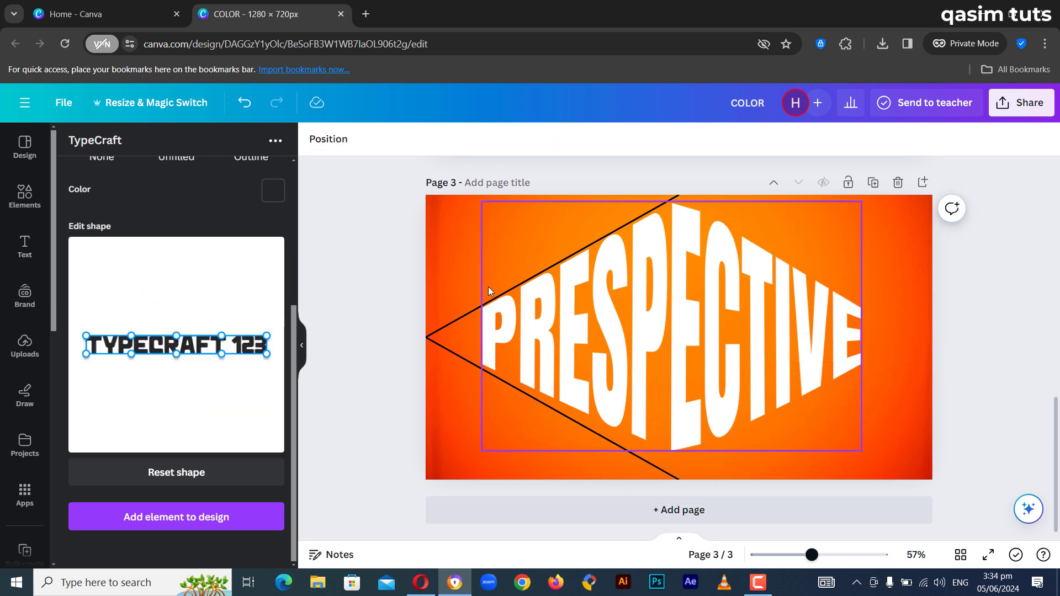
{"action": "left_click", "coordinate": [454, 327]}
{"action": "key", "text": "Delete"}
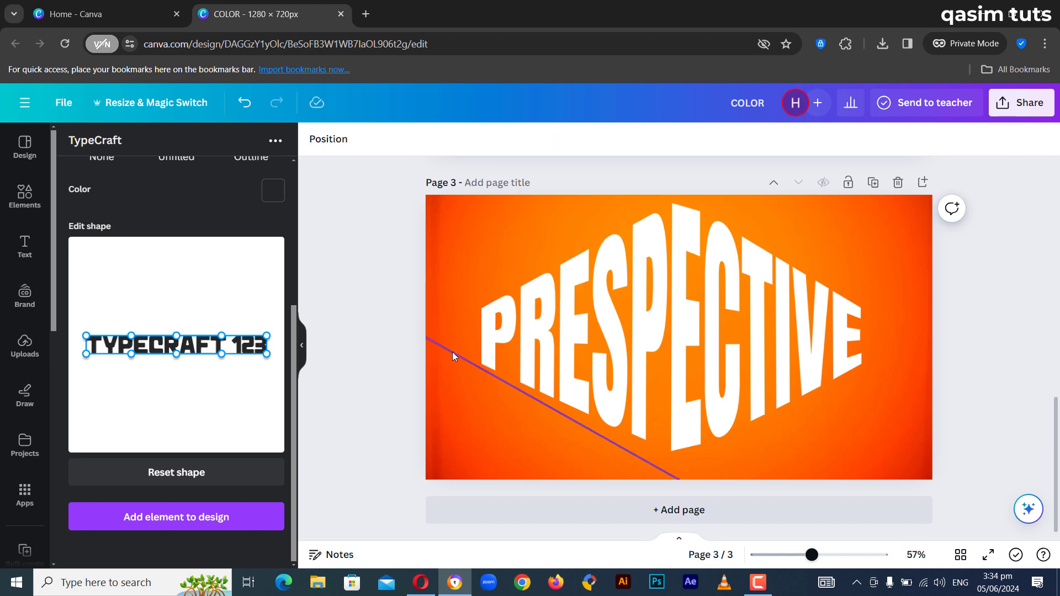
{"action": "left_click", "coordinate": [453, 352]}
{"action": "key", "text": "Delete"}
Shrink the PRESPECTIVE text element and position it in the centre of page 3
{"action": "left_click", "coordinate": [717, 359]}
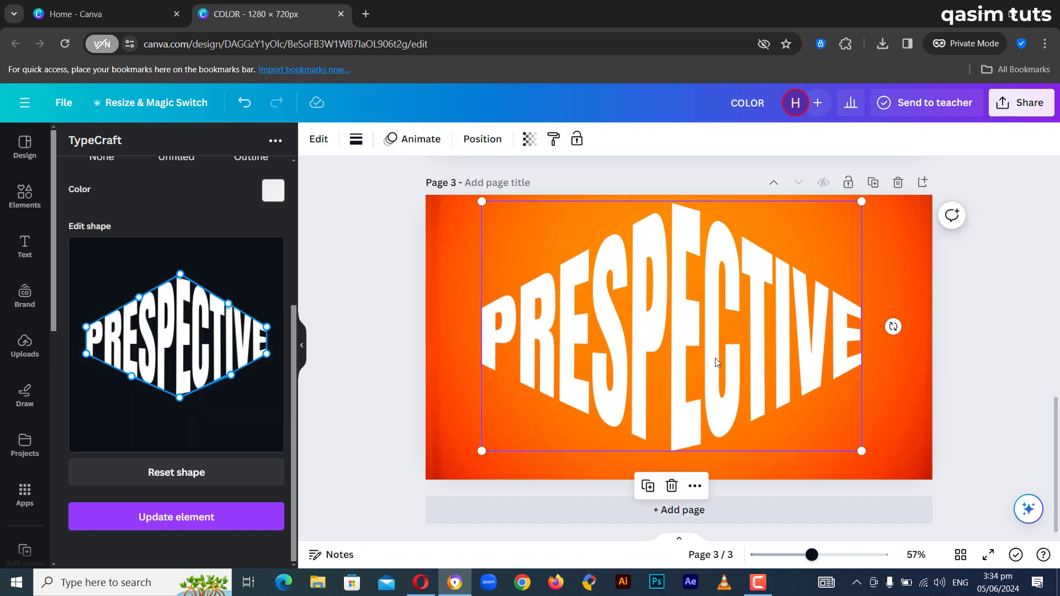
{"action": "left_click_drag", "start_coordinate": [731, 289], "coordinate": [730, 304]}
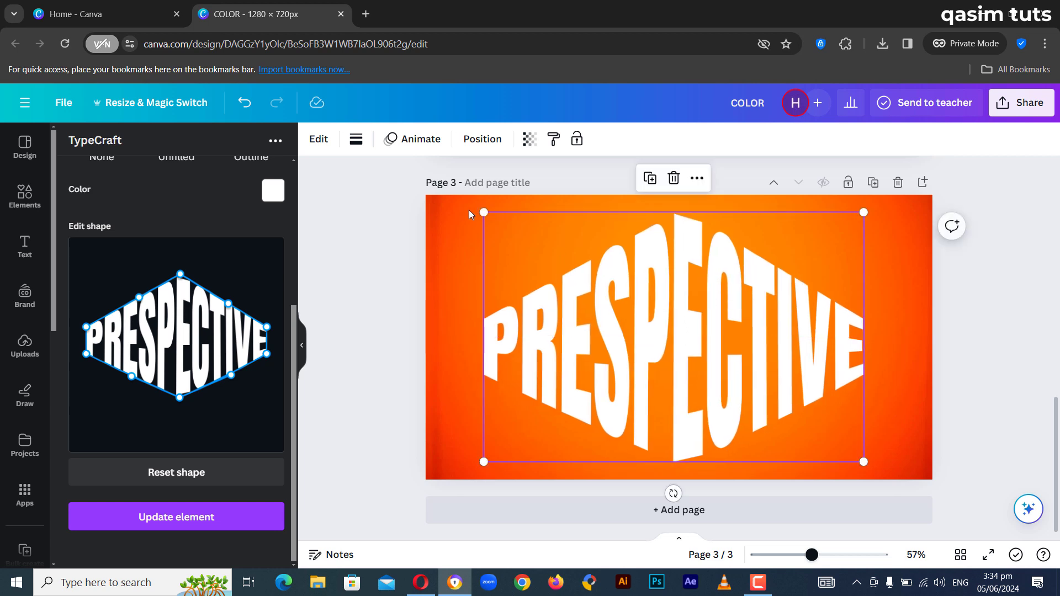
{"action": "left_click_drag", "start_coordinate": [483, 211], "coordinate": [556, 260]}
{"action": "left_click_drag", "start_coordinate": [739, 371], "coordinate": [706, 352]}
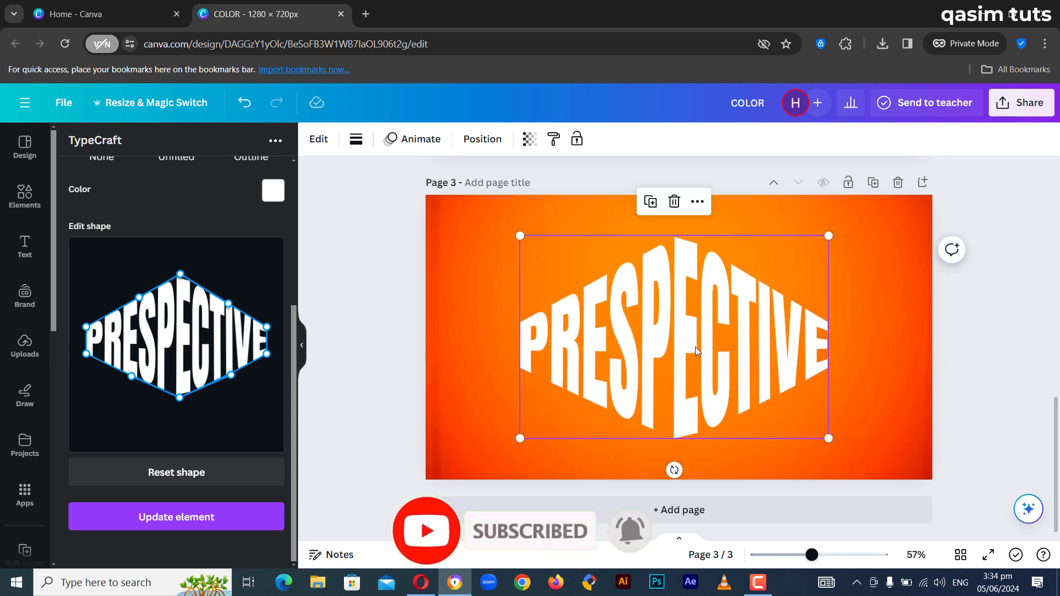